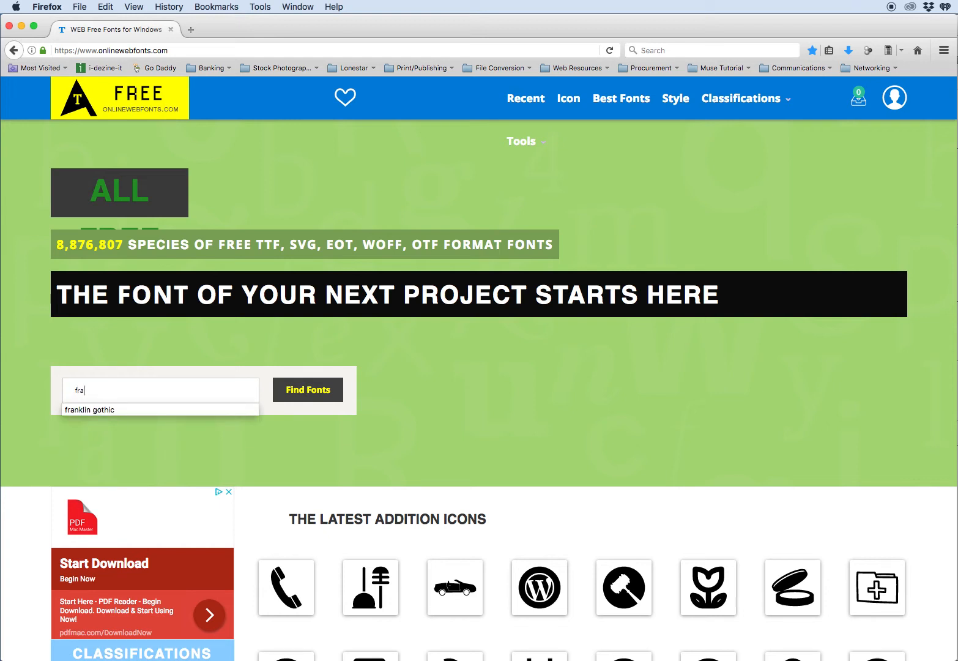
Step: Search the font site for franklin gothic and open the download page of the Franklin Gothic Regular font
click(106, 410)
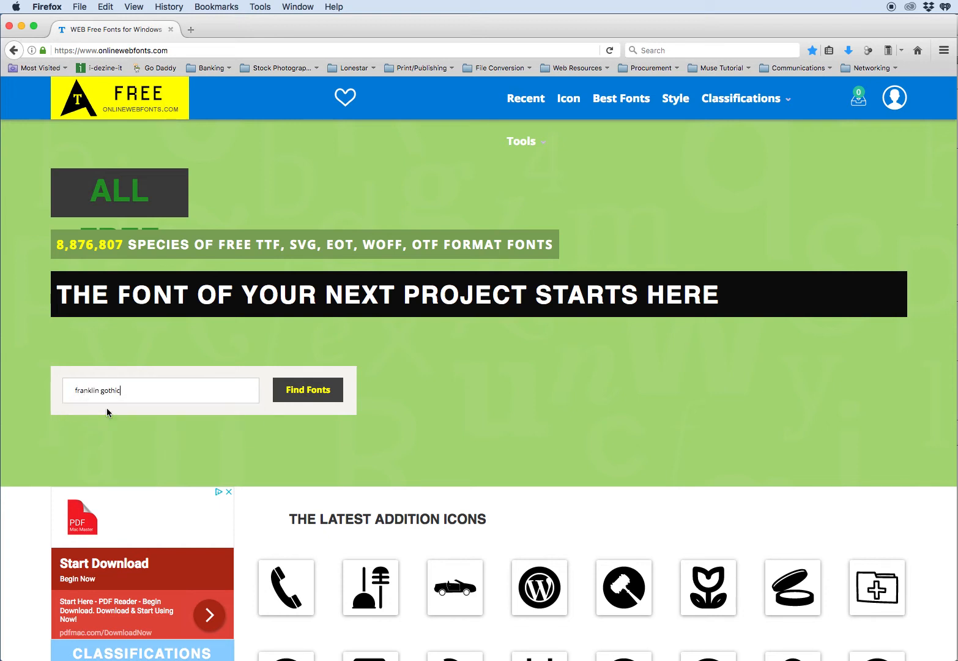
click(278, 392)
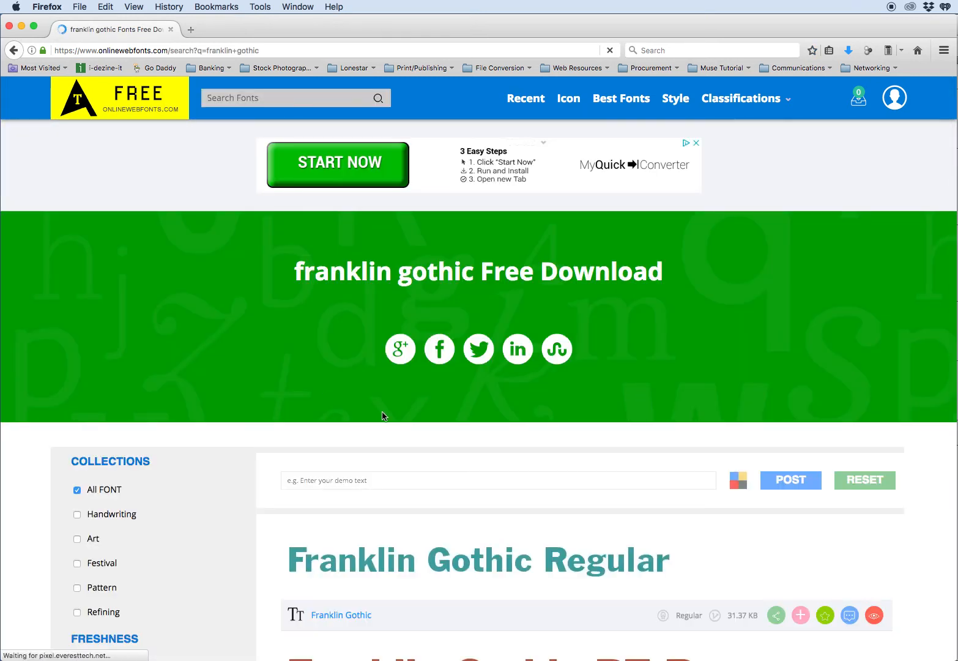
scroll(382, 416, down, 5)
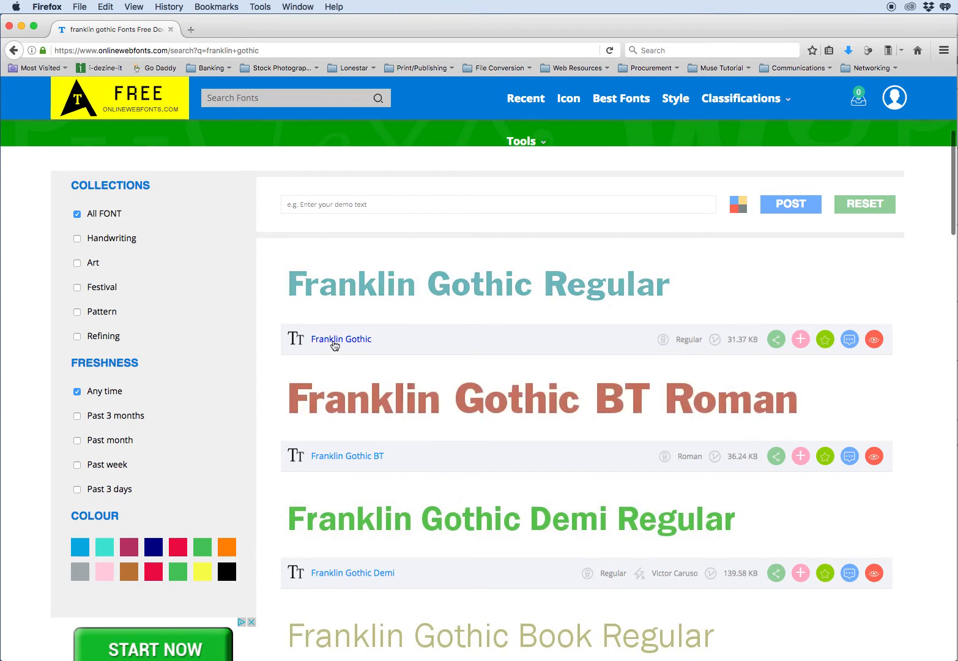
click(335, 344)
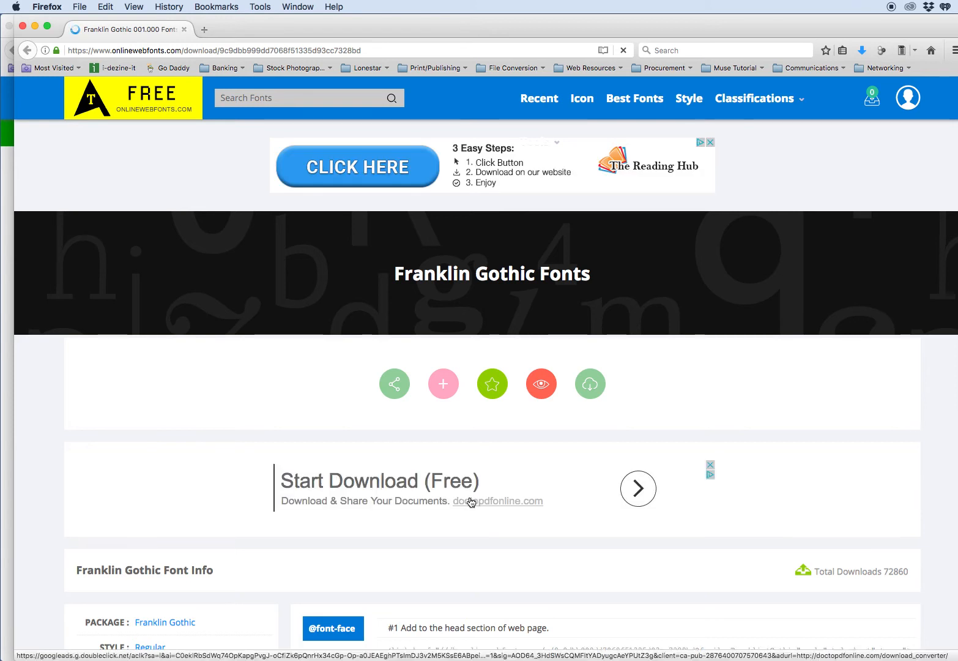
drag(412, 29, 402, 25)
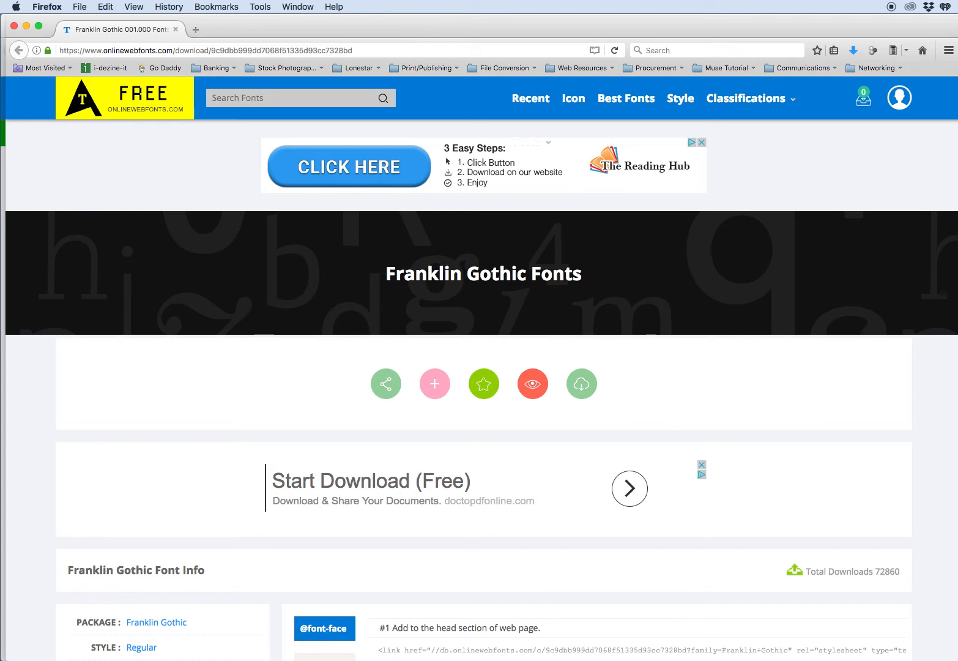
scroll(506, 644, down, 7)
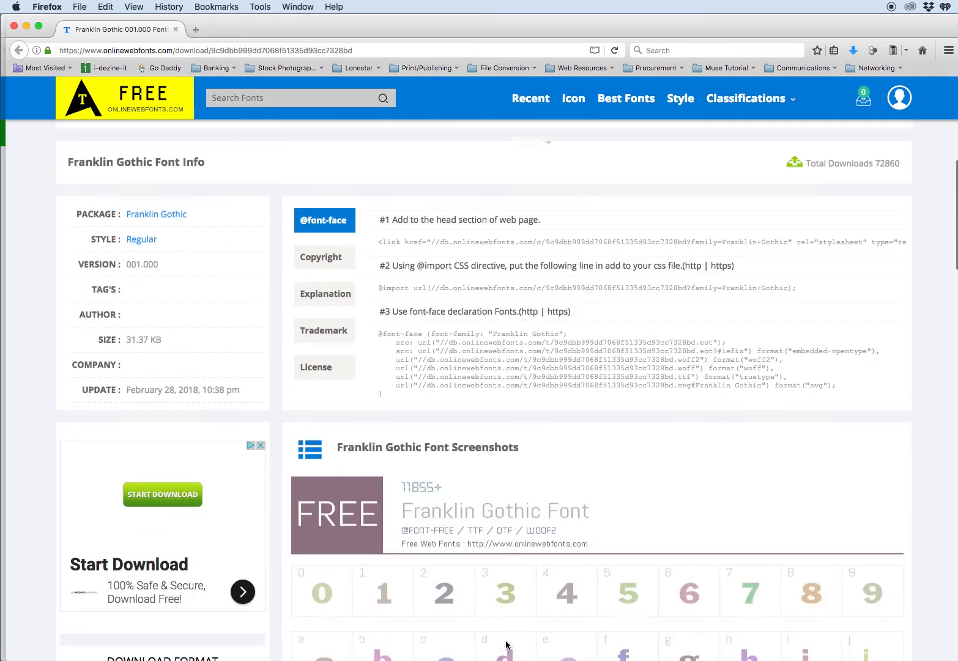
scroll(507, 644, down, 3)
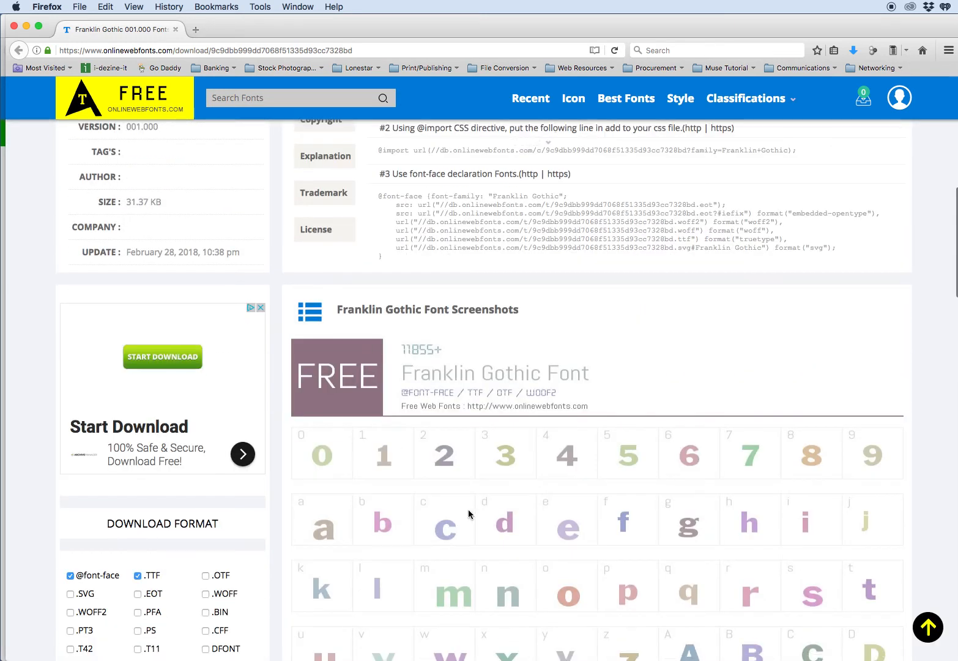
scroll(468, 512, down, 3)
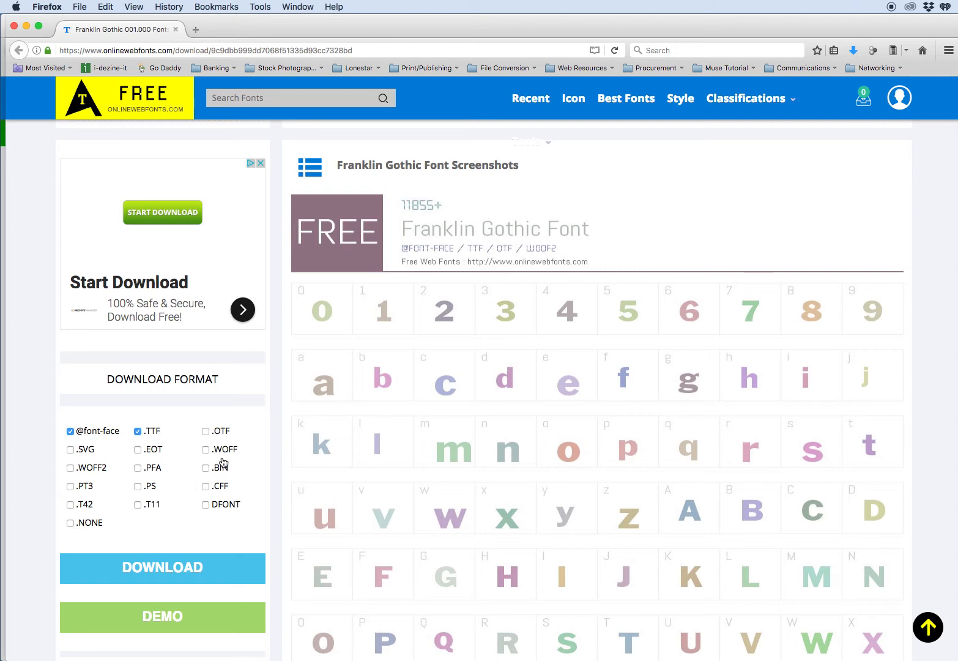
click(71, 432)
click(206, 431)
click(169, 562)
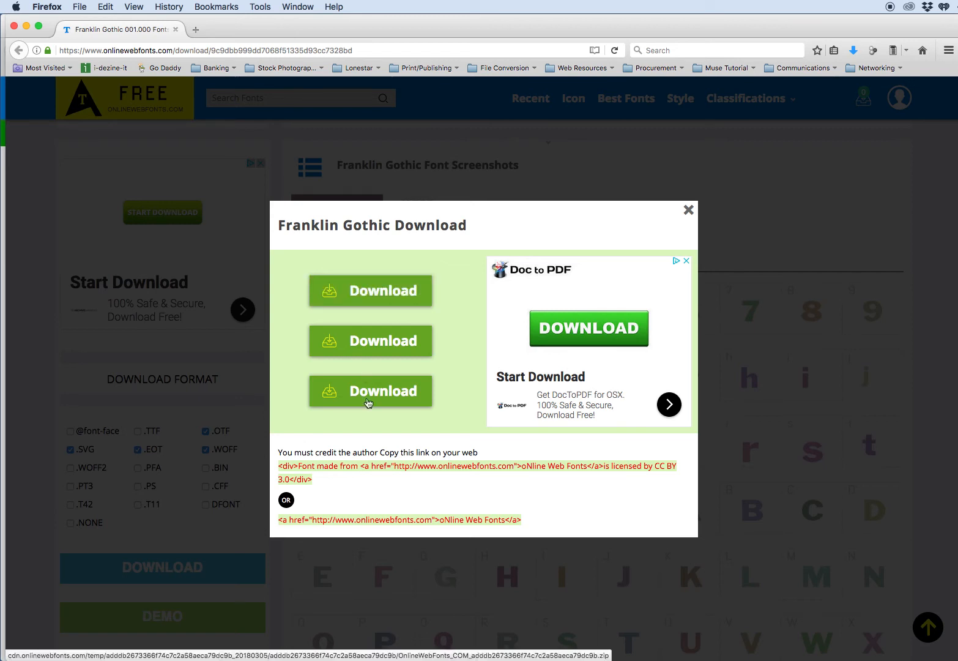
Step: Save the Franklin Gothic ZIP archive to disk and close the download prompt and both browser windows
click(379, 292)
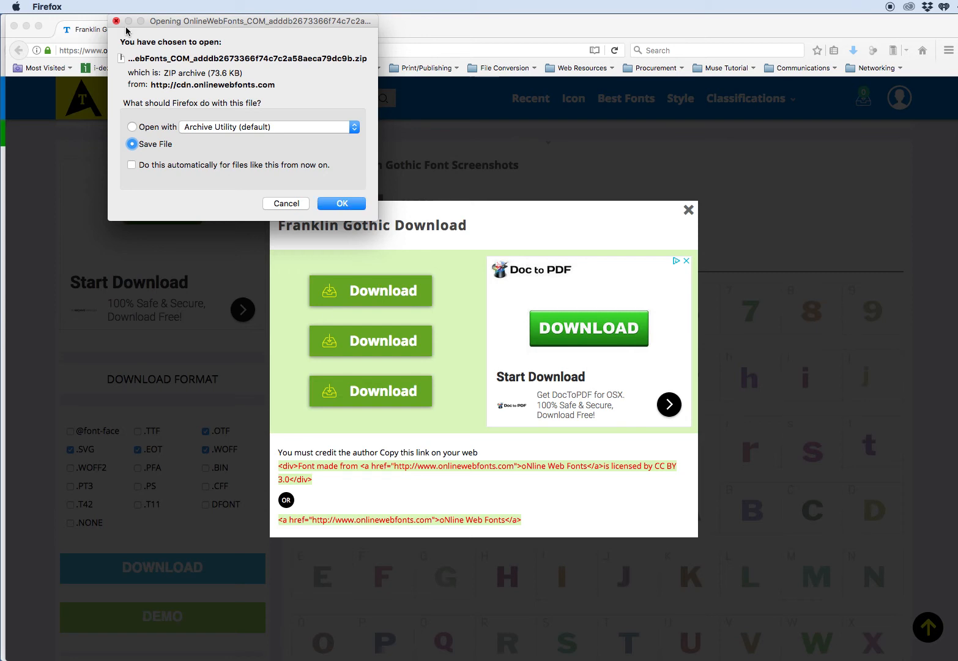
click(335, 204)
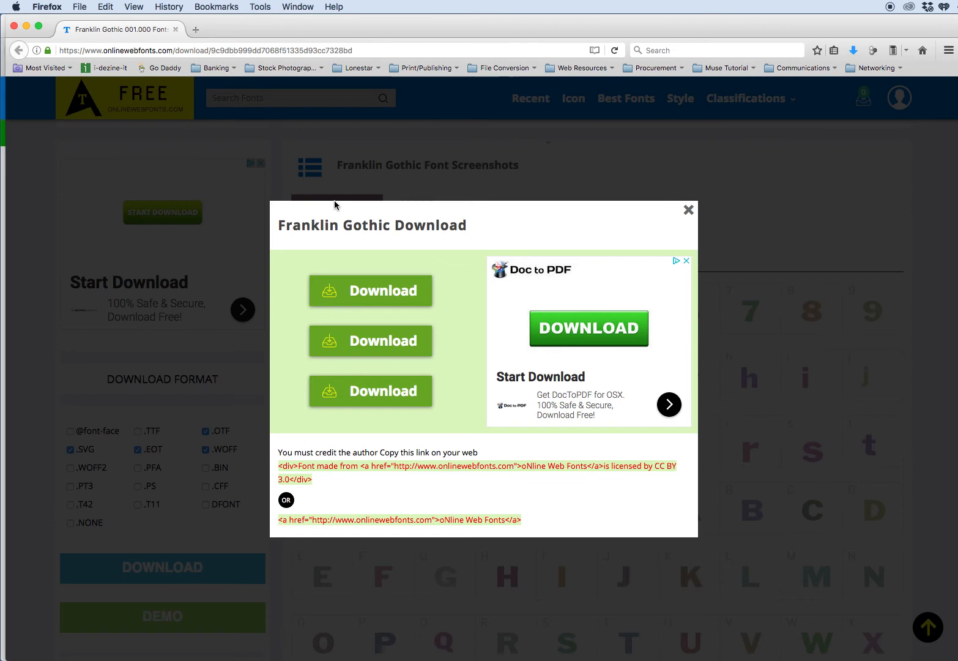
click(688, 211)
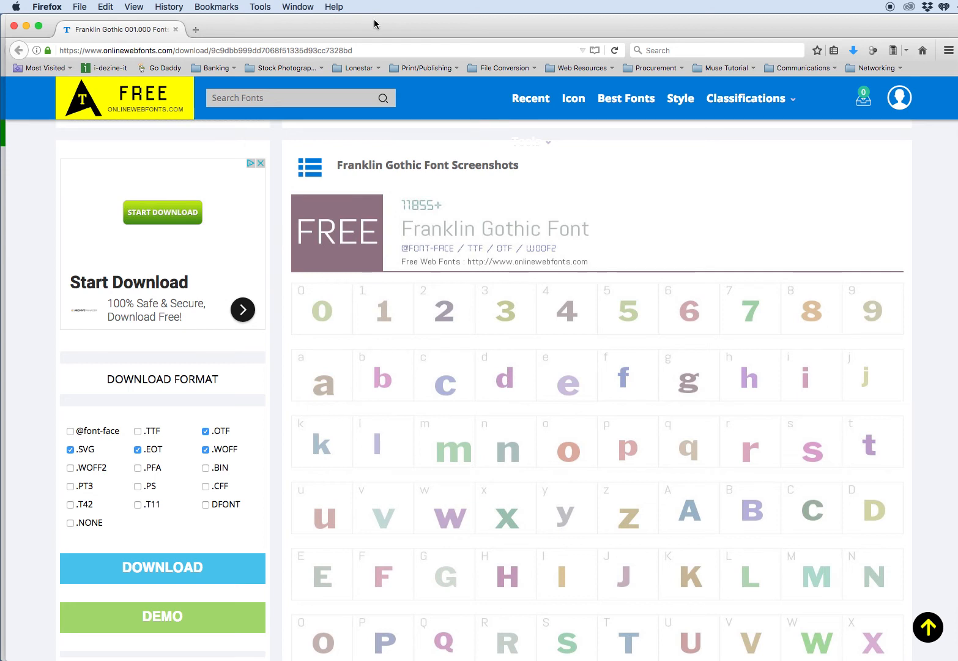
click(14, 27)
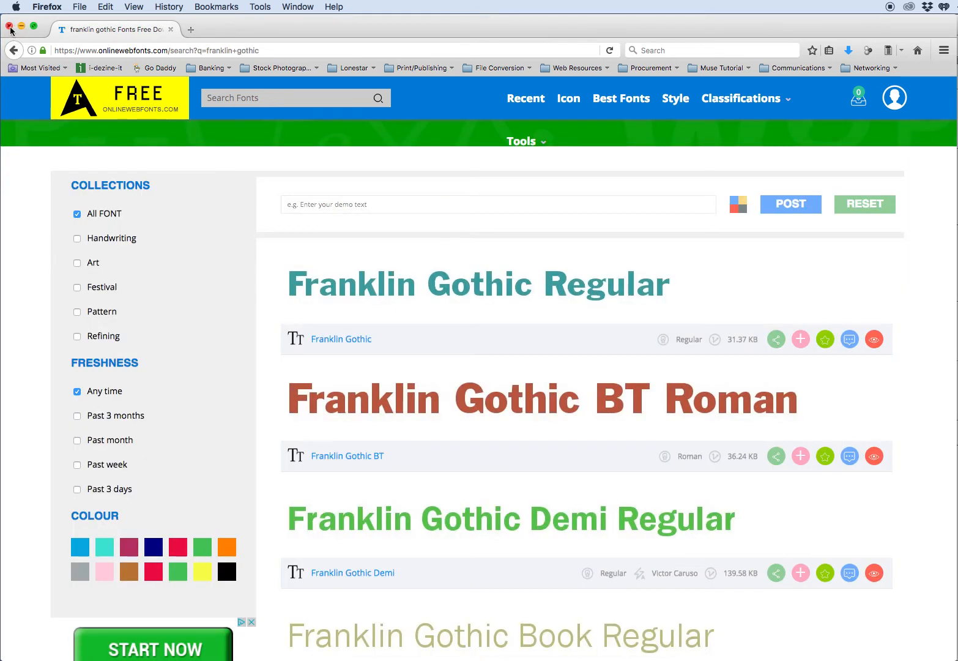
click(9, 26)
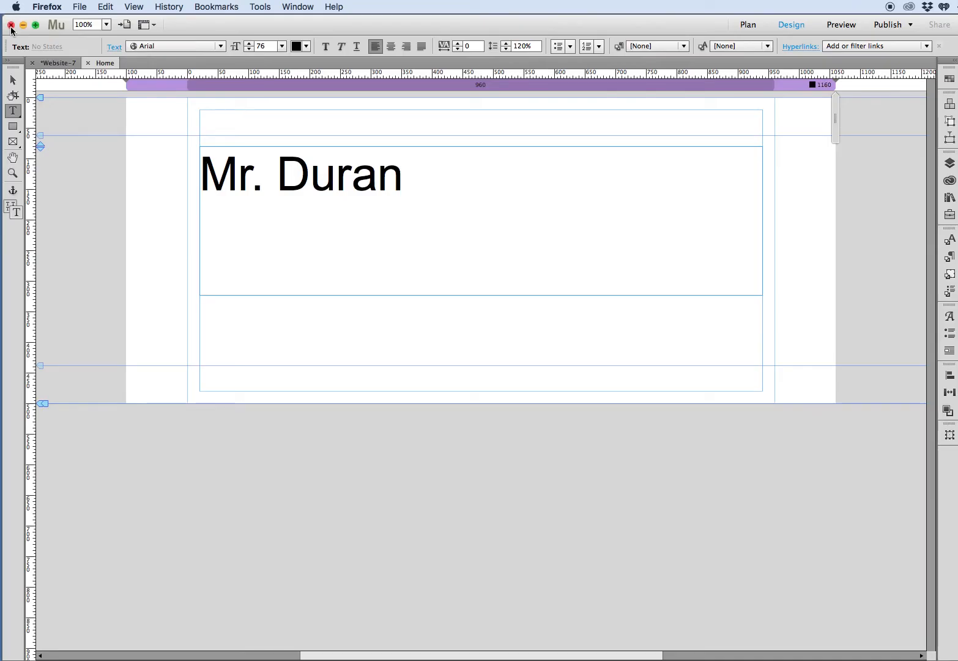
Step: Uncover part of the desktop and use Finder to move the OnlineWebFonts ZIP archive there from the Downloads folder
click(234, 23)
drag(235, 25, 237, 130)
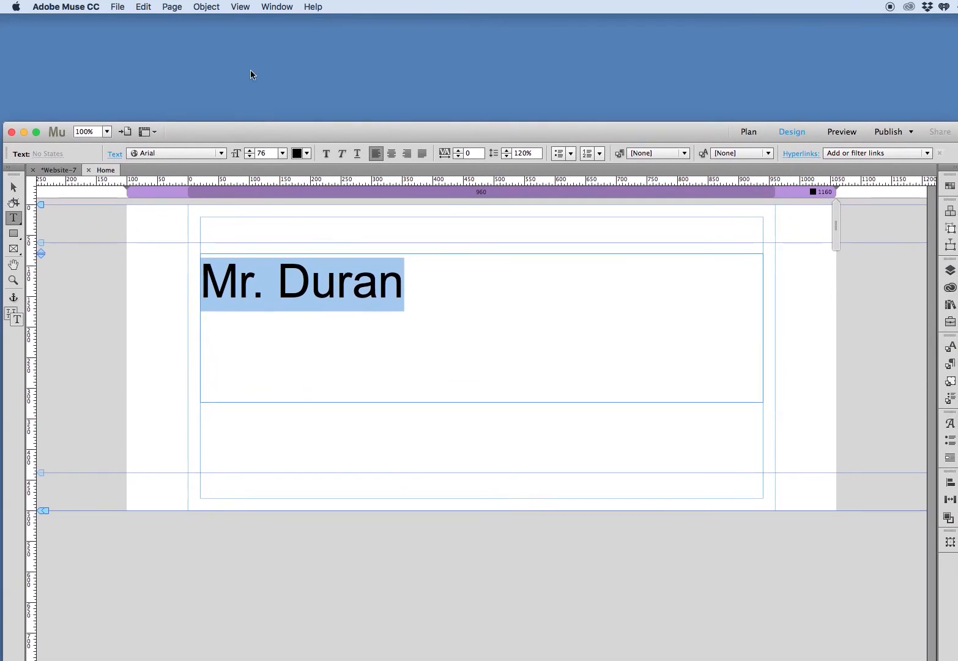
click(252, 71)
click(161, 9)
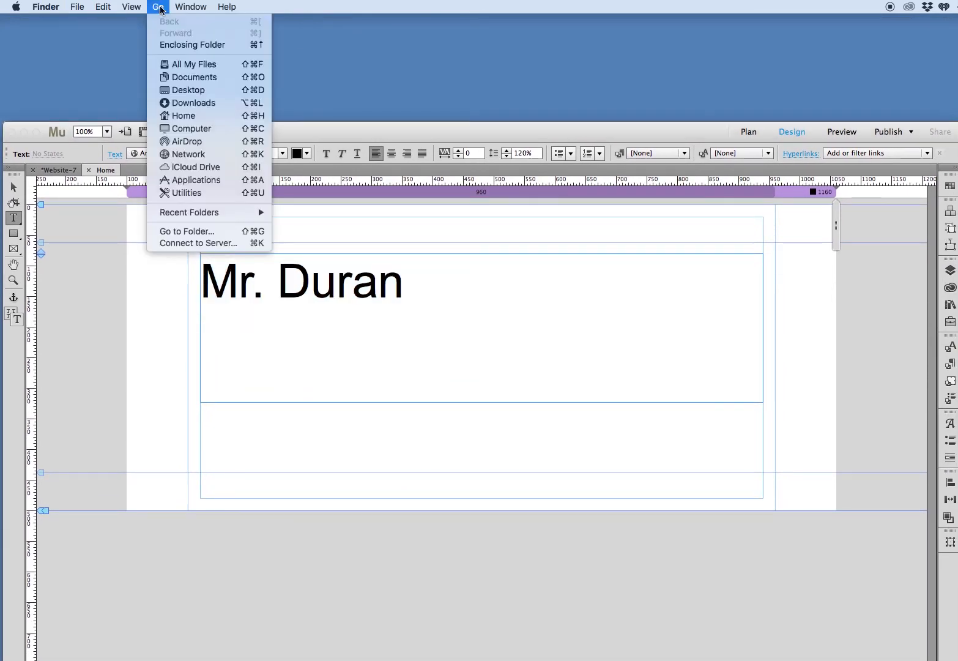
click(185, 104)
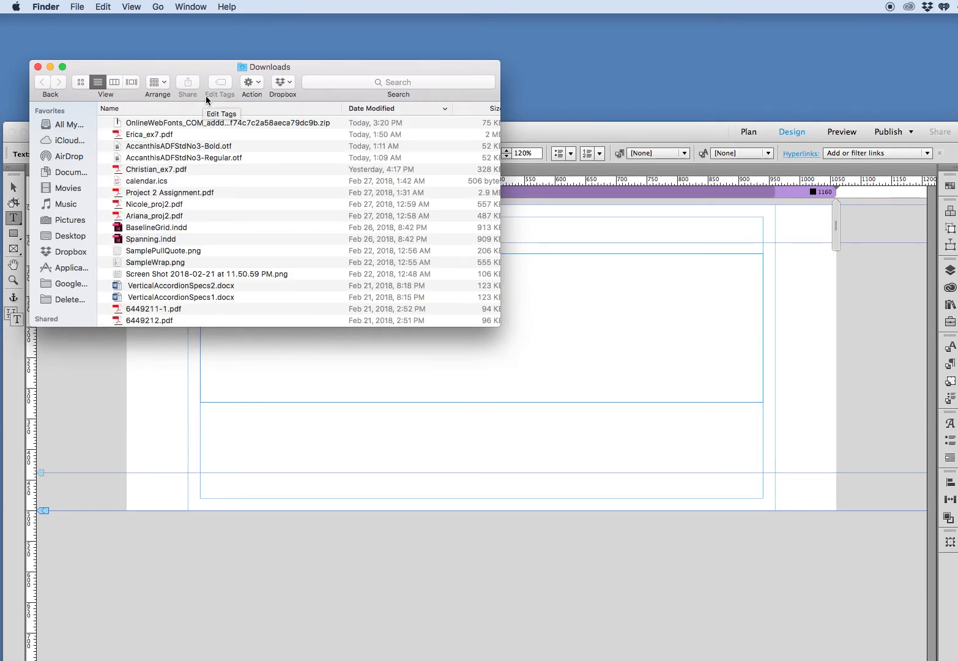
drag(120, 126, 394, 43)
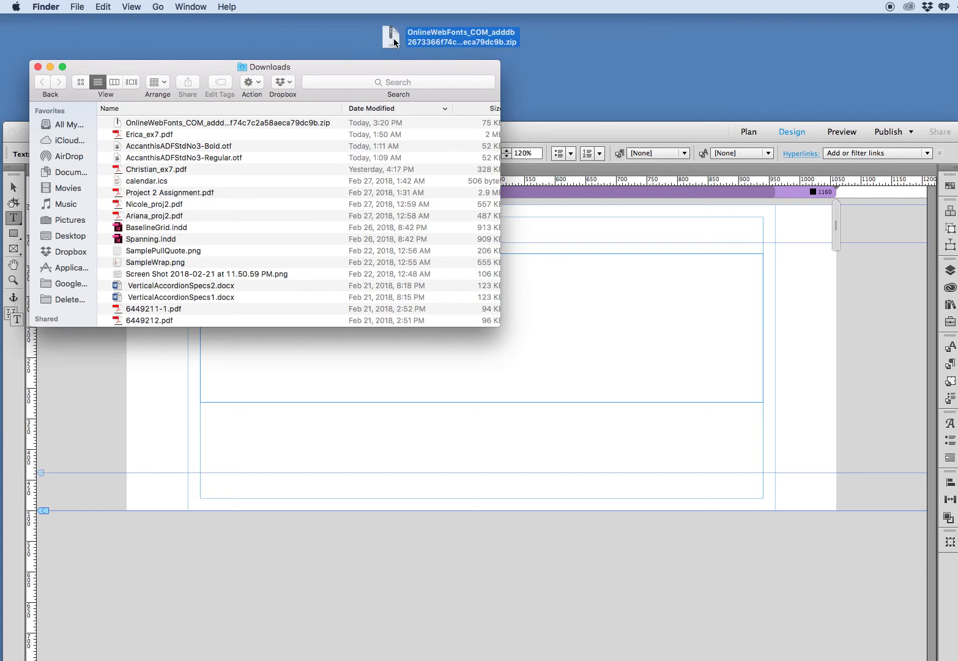
click(38, 67)
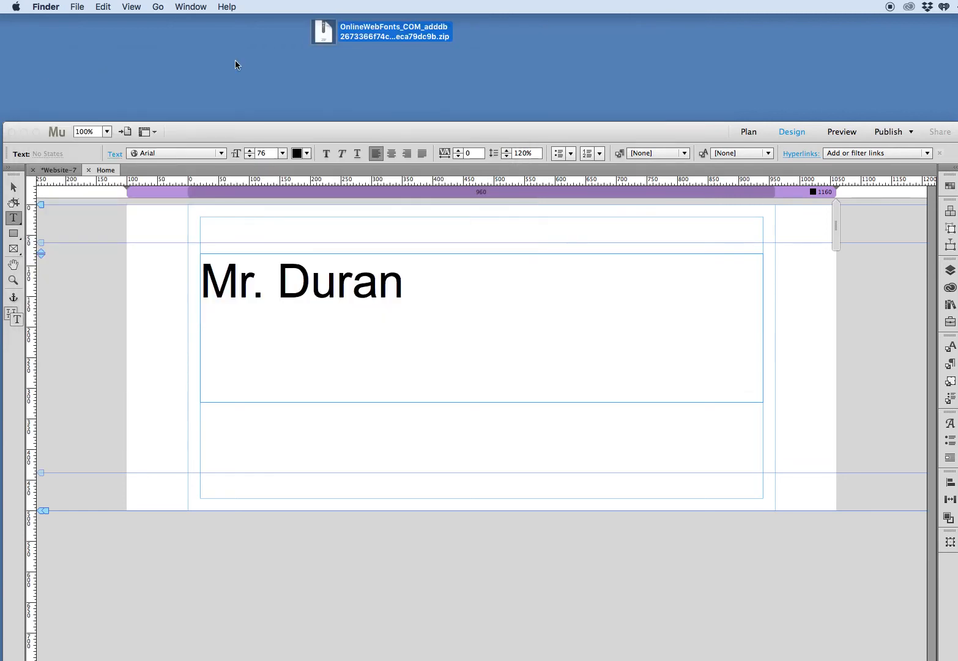
Step: Extract the ZIP archive on the desktop, expand its Franklin Gothic folder and move the folder window out of the way
double_click(323, 27)
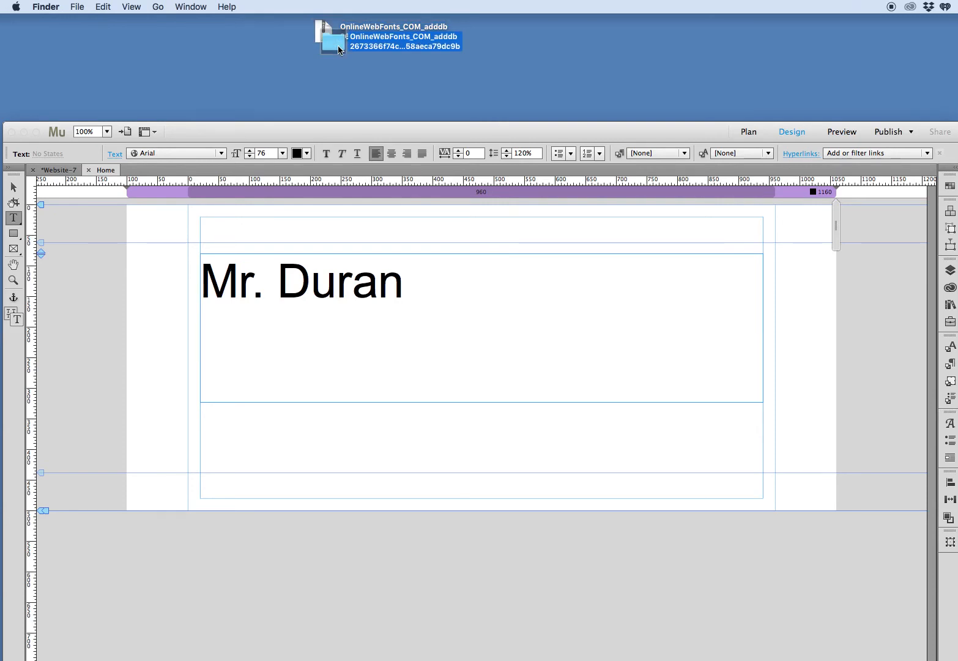
double_click(340, 50)
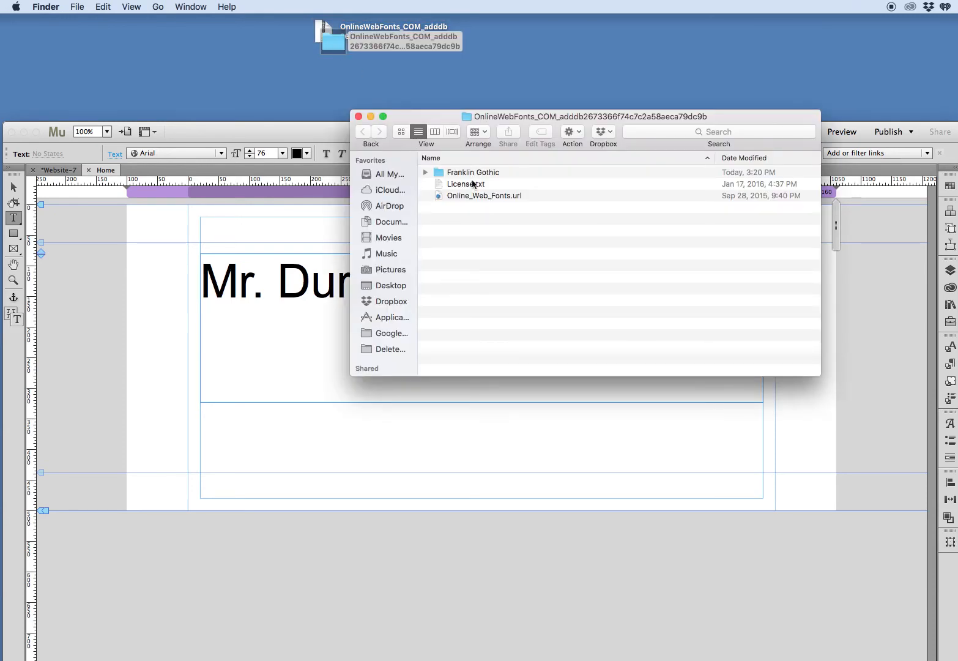
click(425, 173)
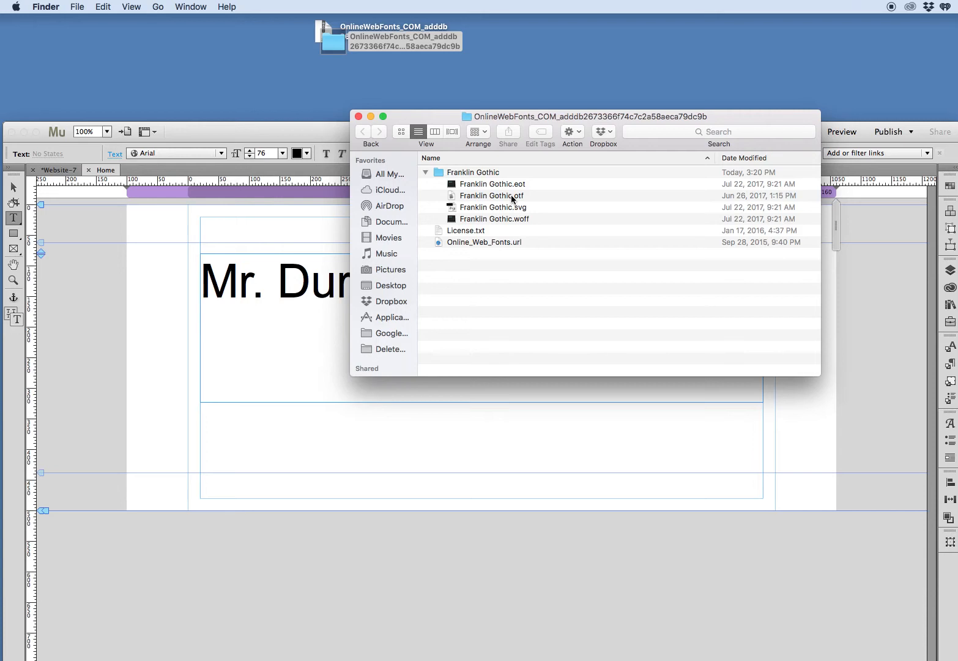
drag(424, 116, 556, 19)
Step: Switch to Adobe Muse and set the whole heading text in Franklin Gothic Medium, filtering the fonts by "fran"
click(419, 350)
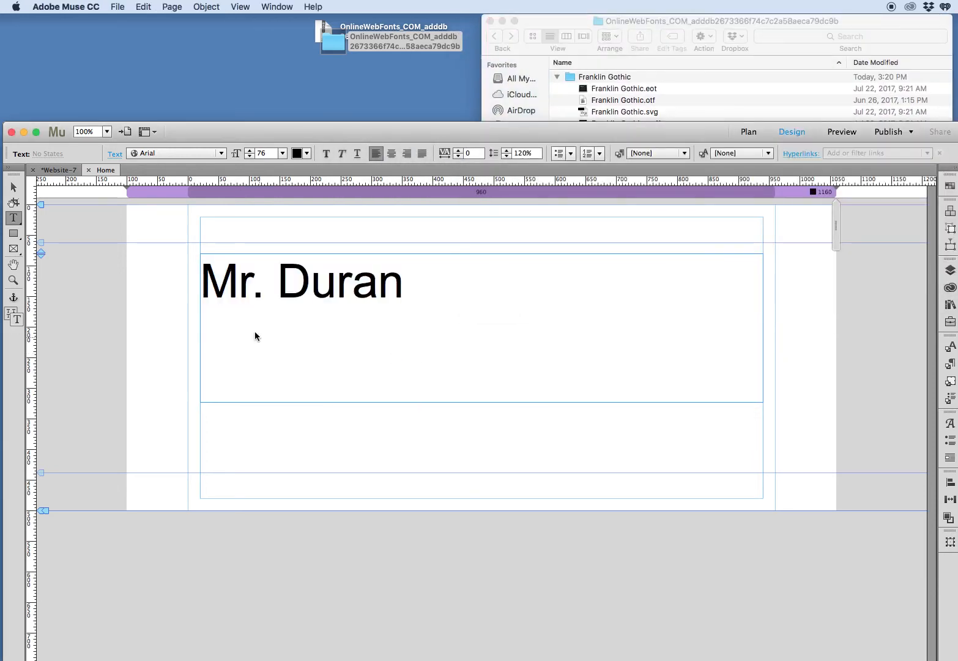
click(353, 275)
key(super+a)
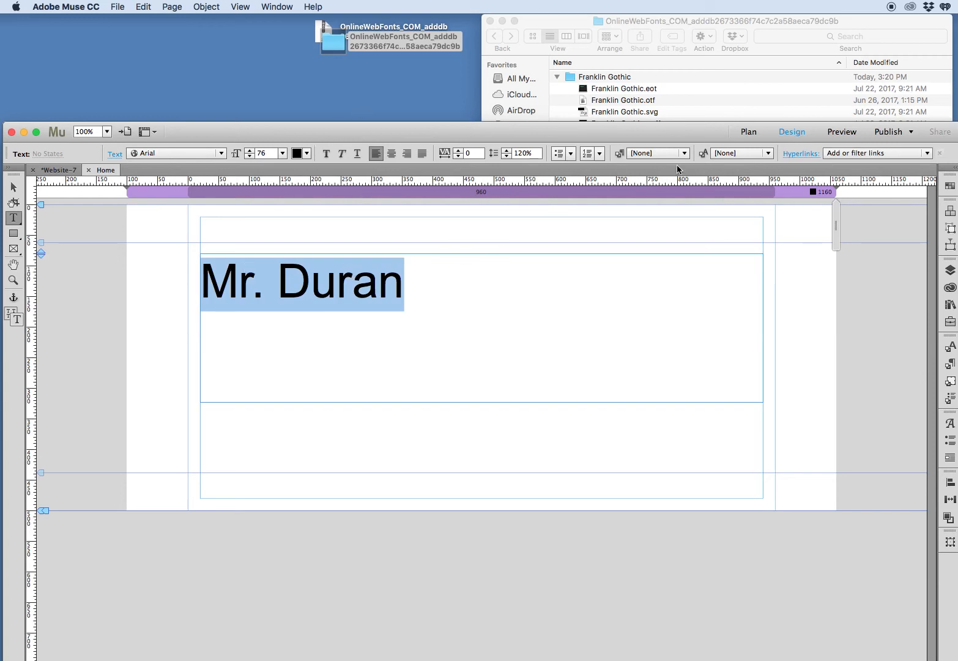
key(super+t)
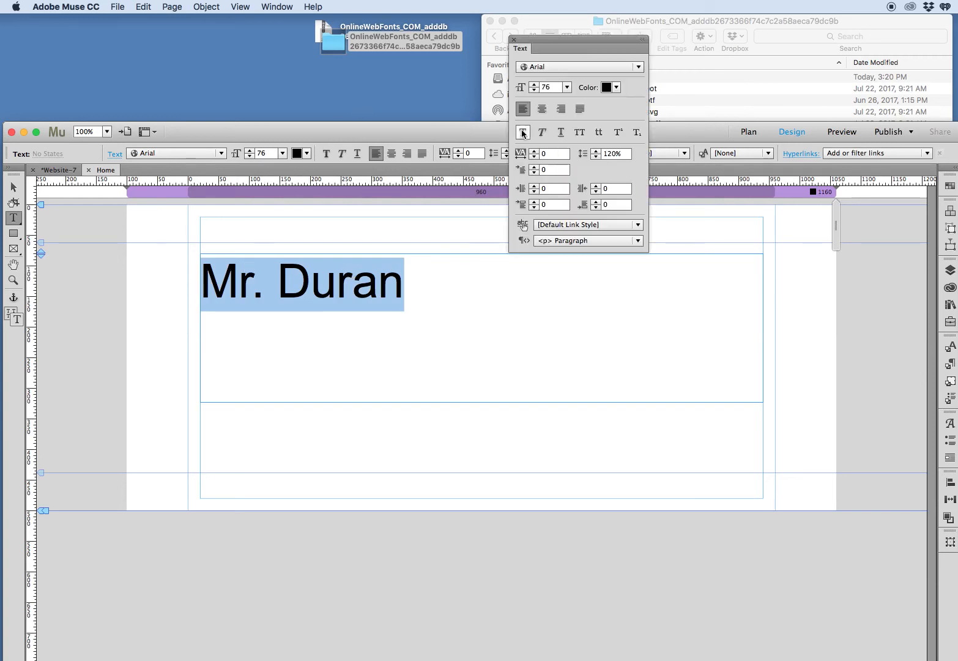
click(584, 66)
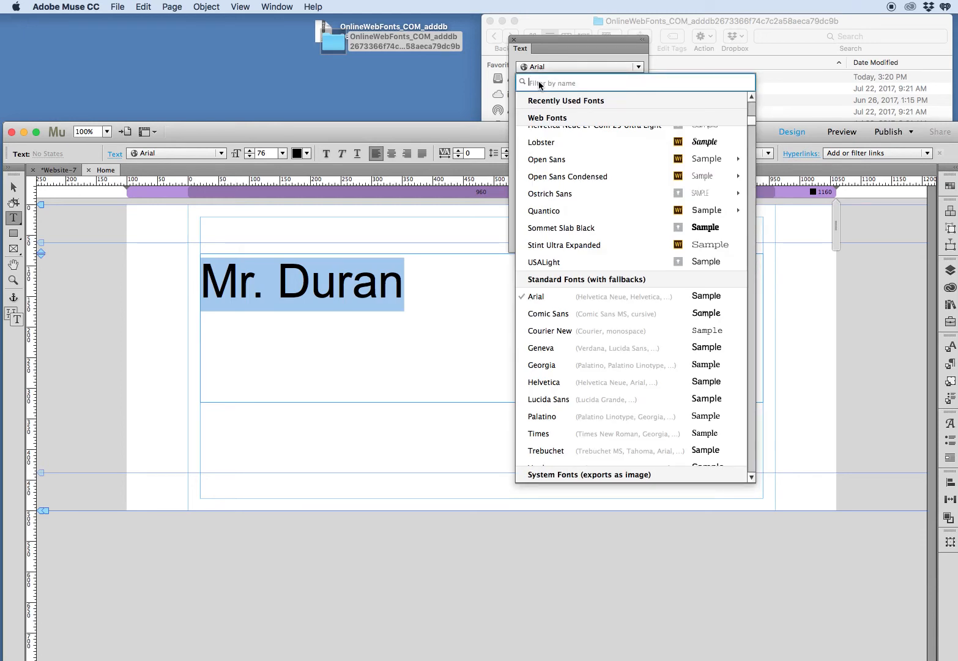
text(fr)
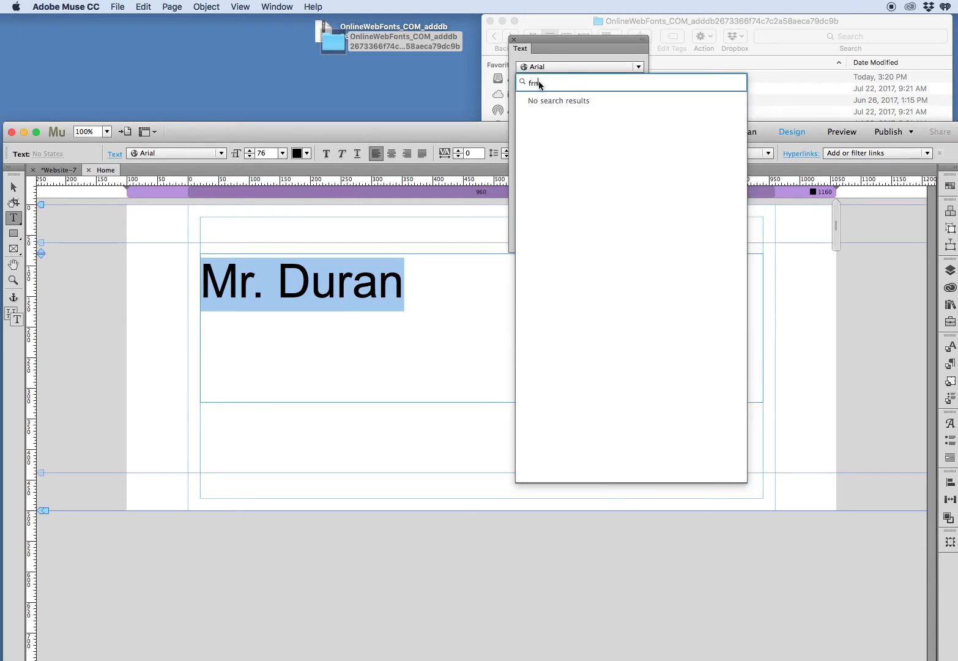
text(a)
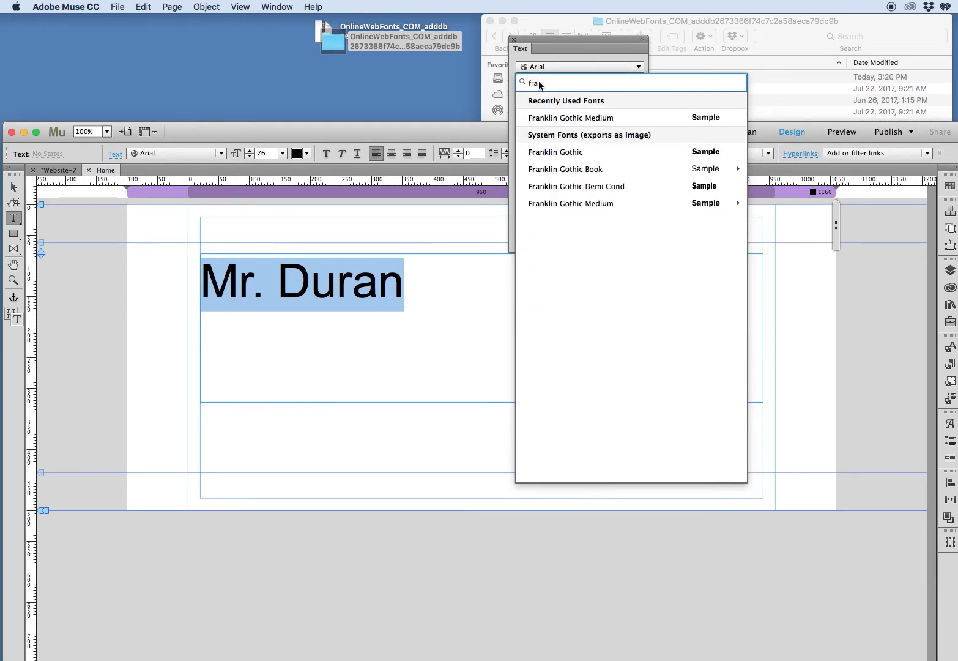
text(n)
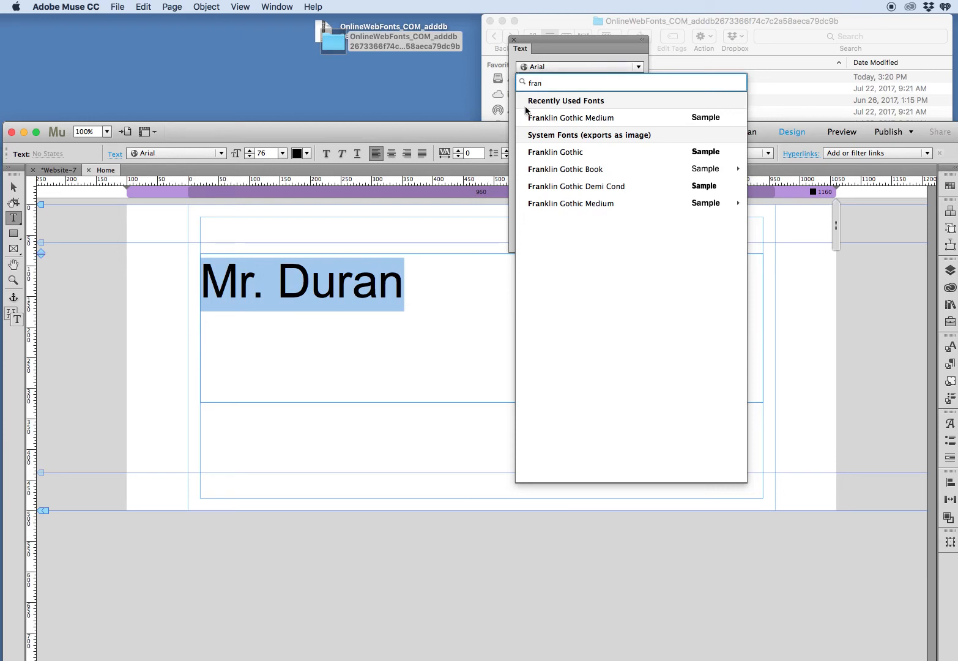
click(551, 120)
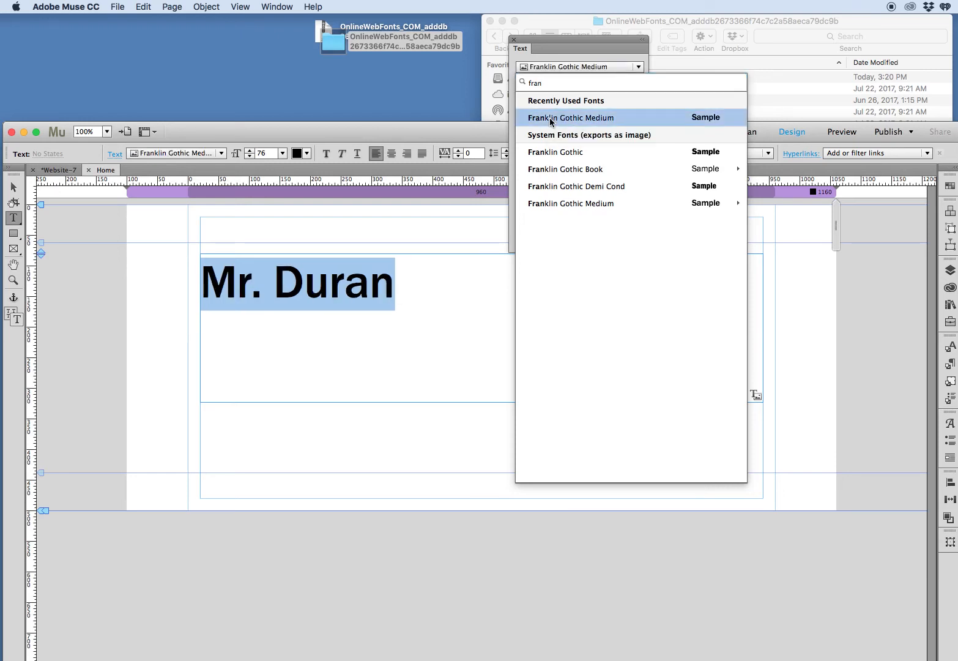
click(521, 55)
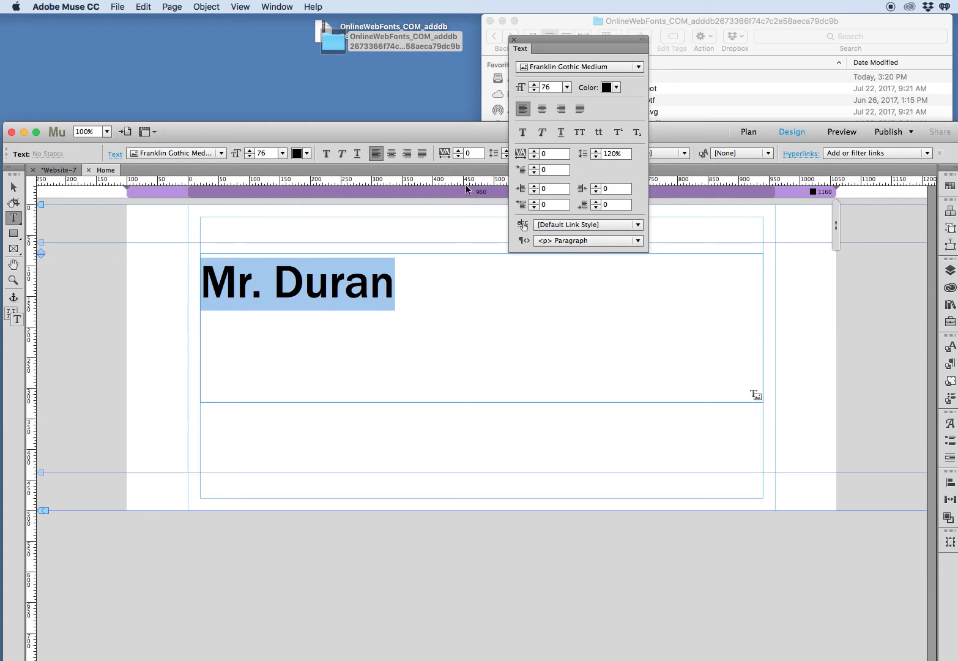
Step: Open the Add Web Fonts dialog from the font list, dismiss its introduction and start adding self-hosted web fonts
click(585, 67)
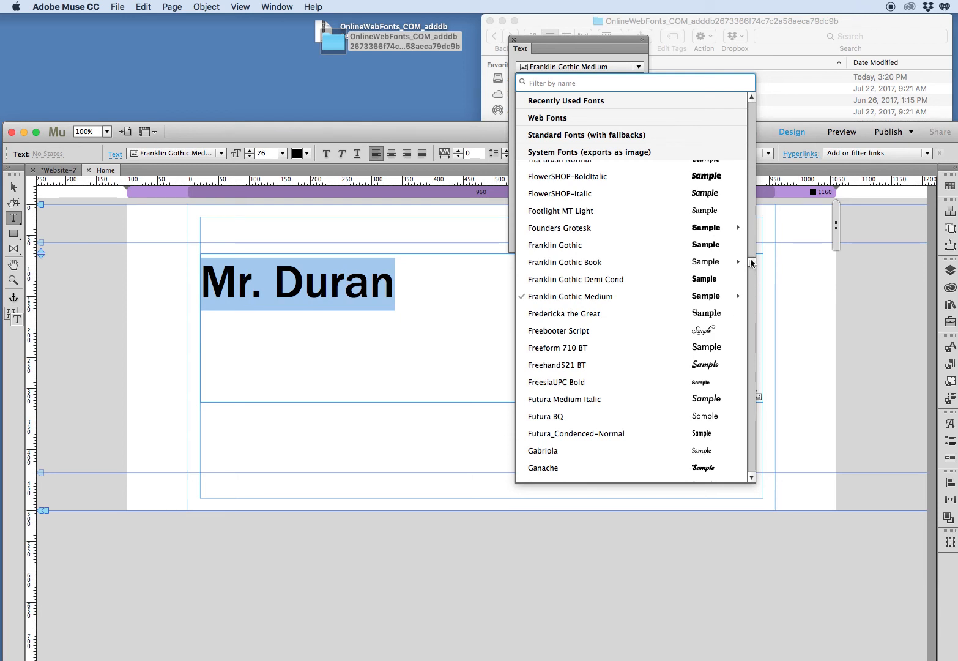
scroll(752, 263, up, 15)
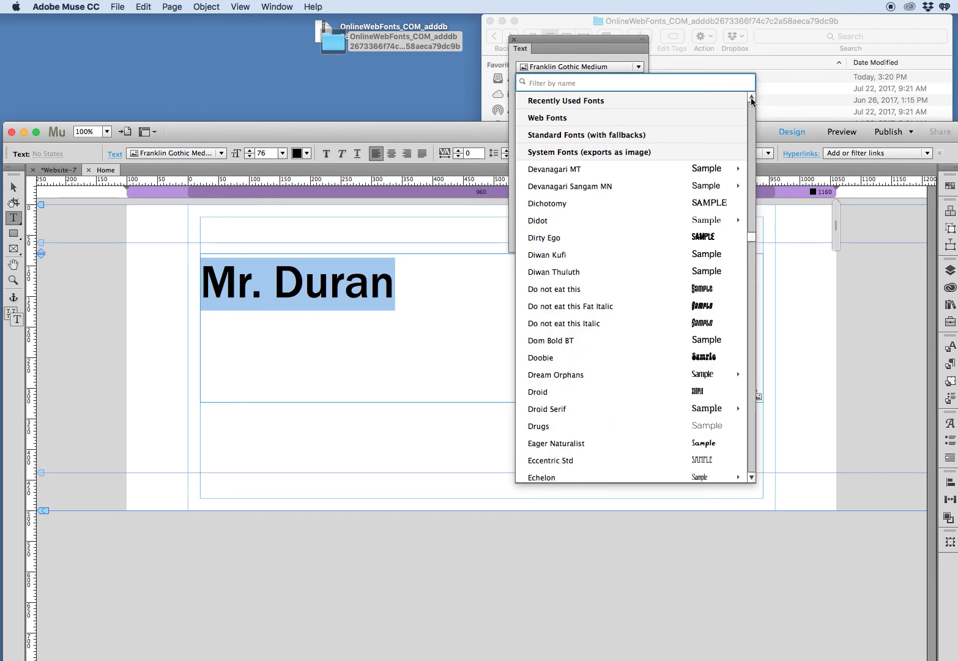
scroll(751, 97, up, 20)
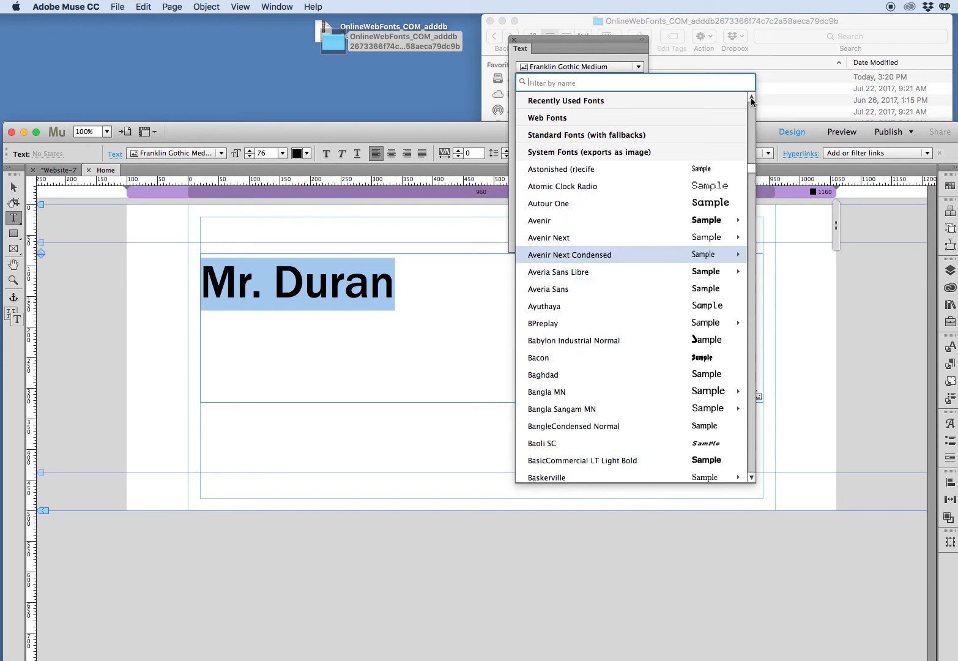
scroll(751, 98, up, 1)
click(751, 169)
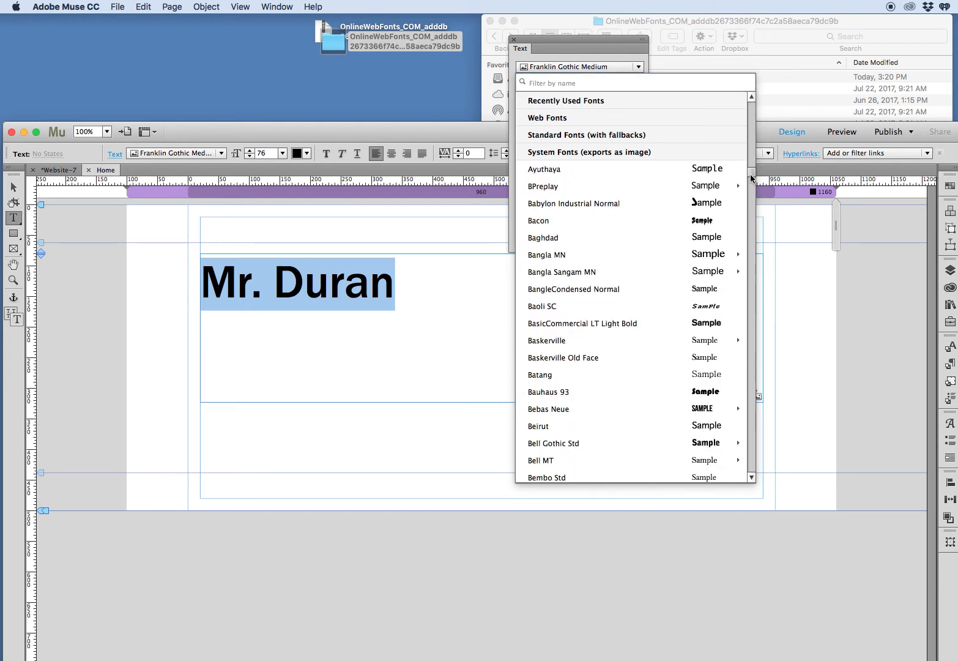
scroll(751, 175, up, 10)
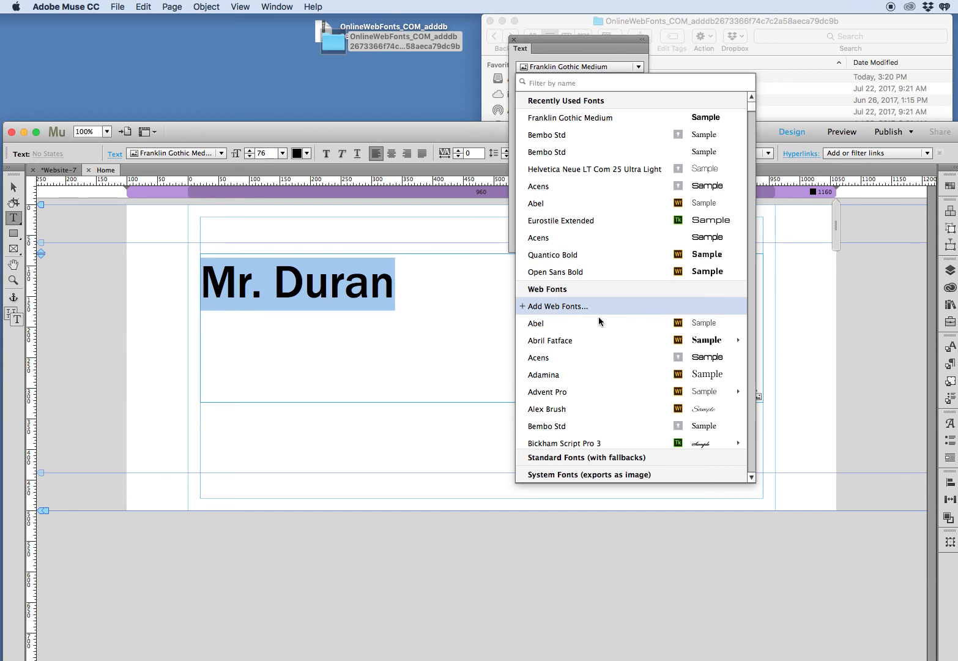
click(548, 307)
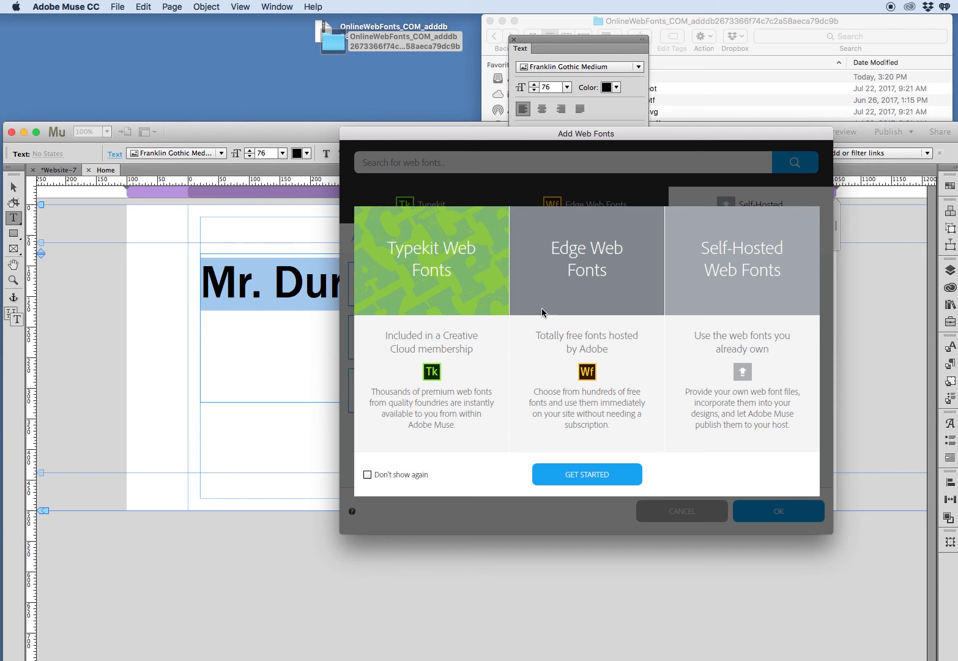
click(589, 474)
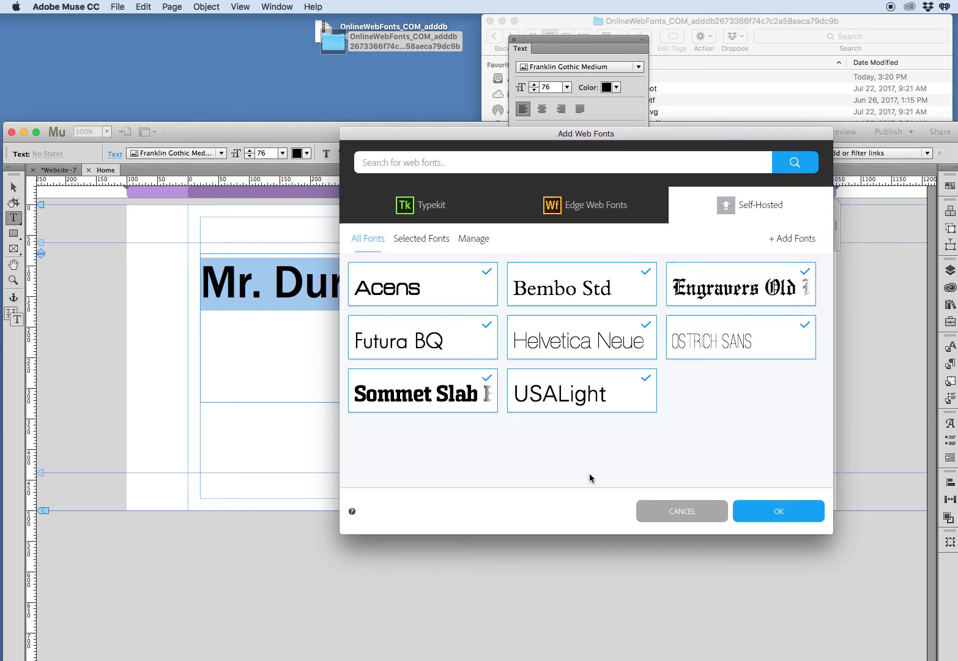
click(797, 243)
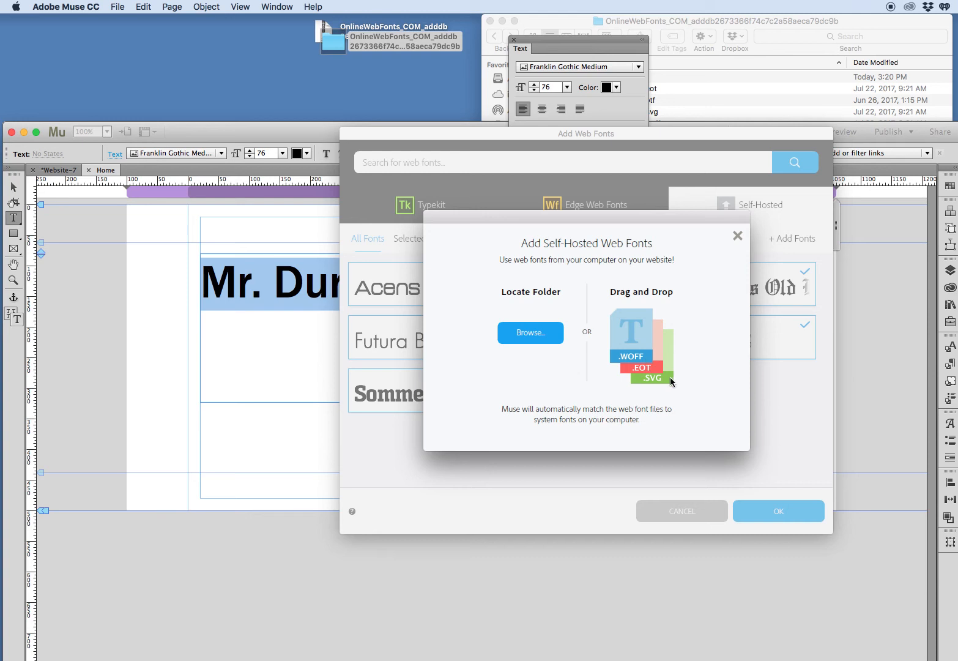
Step: Switch to the Finder font folder and add the Franklin Gothic .eot, .svg and .woff files to Muse's self-hosted web fonts
click(334, 42)
double_click(333, 38)
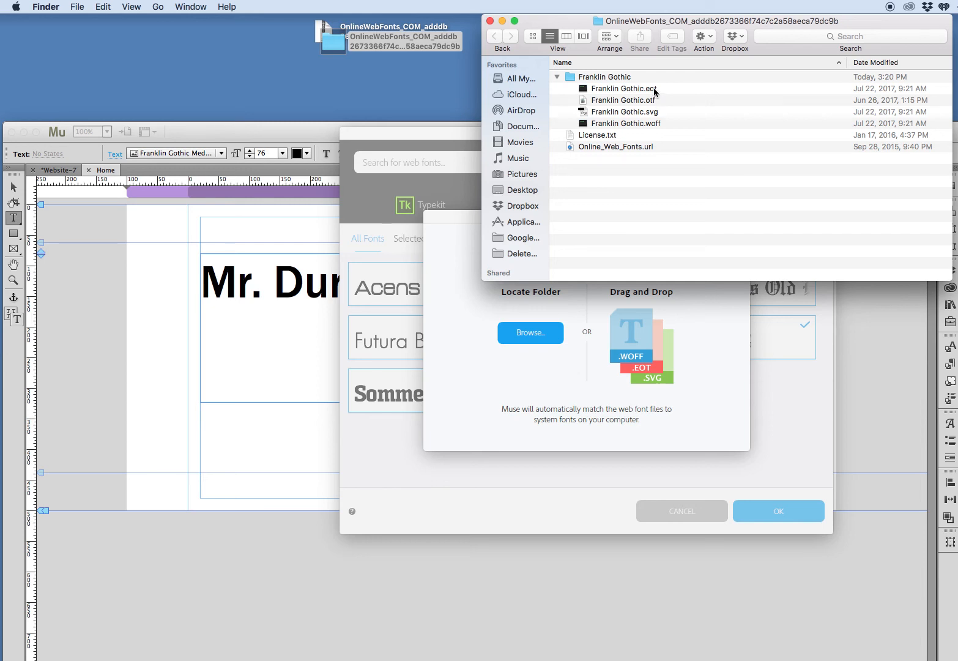
click(654, 91)
super+click(652, 113)
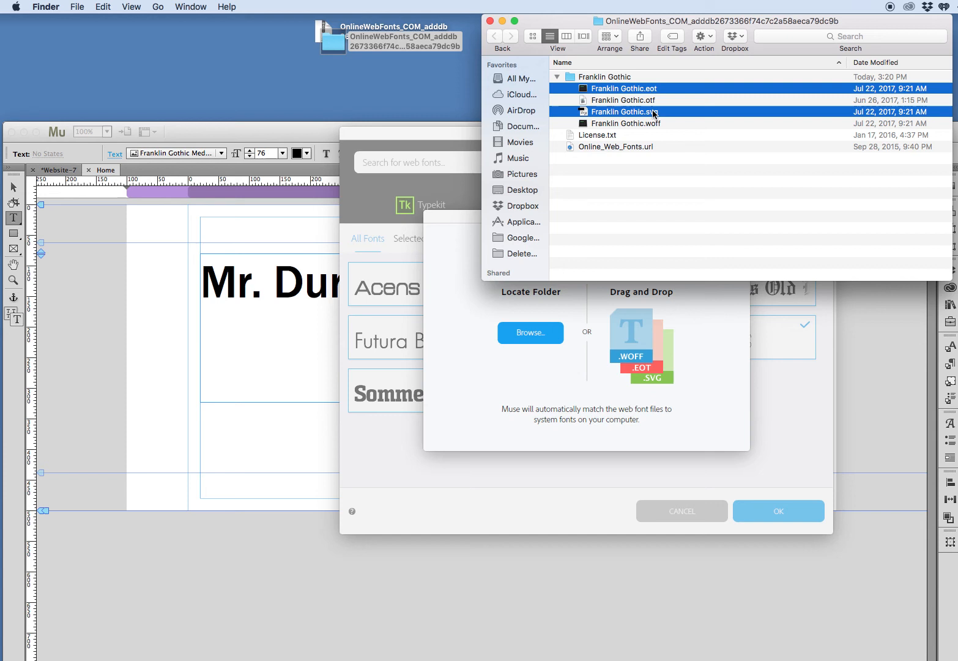
super+click(655, 123)
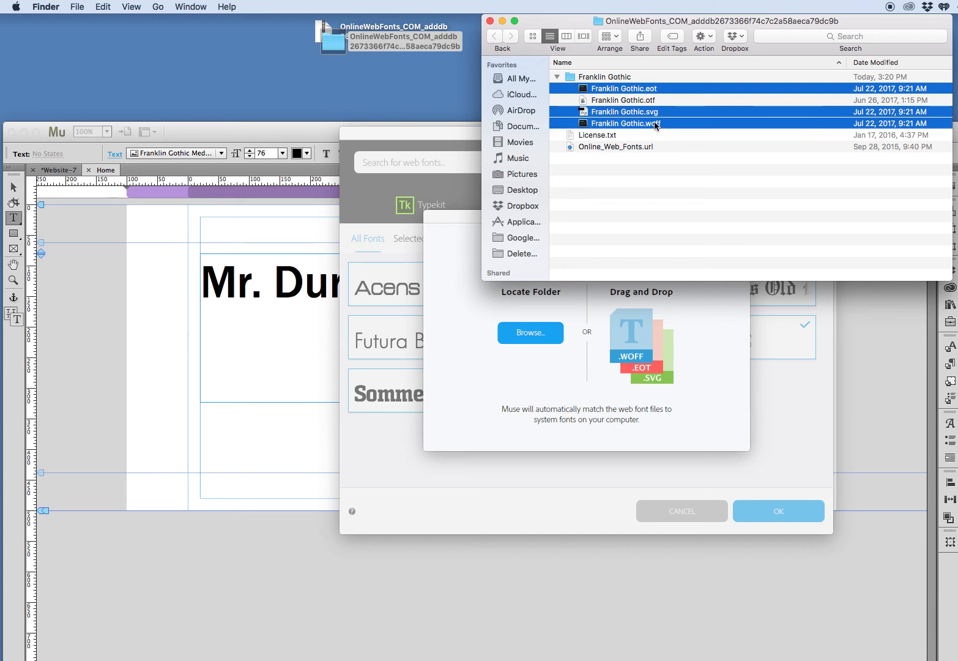
drag(582, 126, 658, 361)
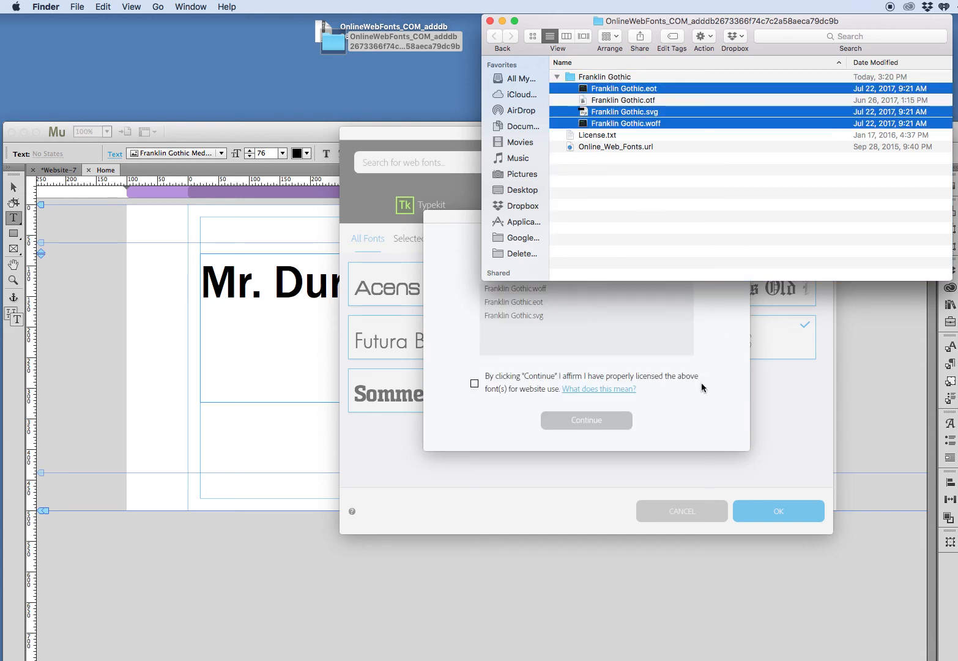
Step: Affirm the website licensing for the Franklin Gothic files, finish adding the font and dismiss the Web Fonts notification
click(718, 391)
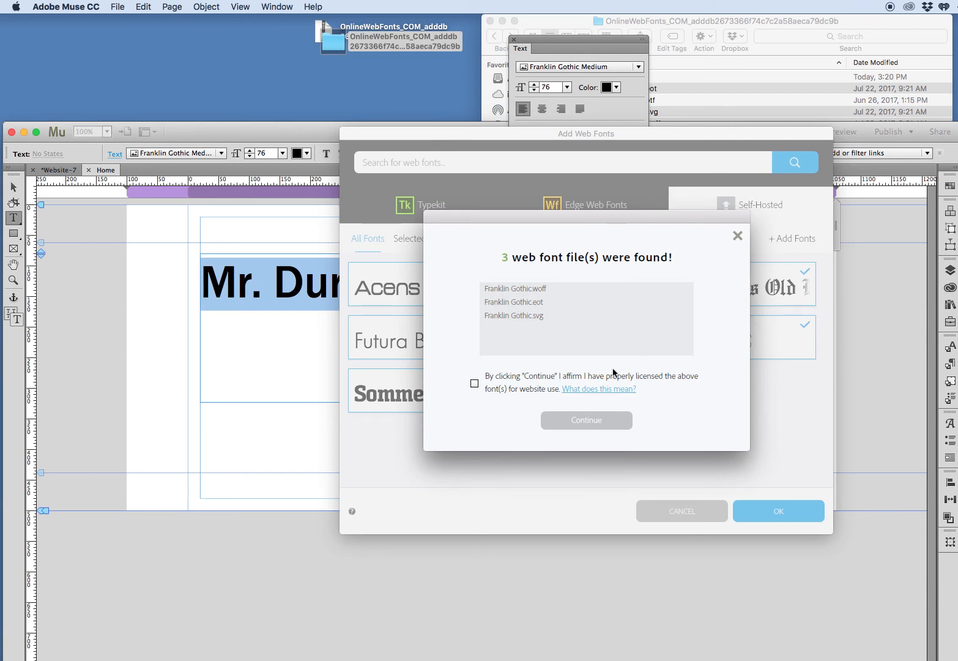
click(473, 383)
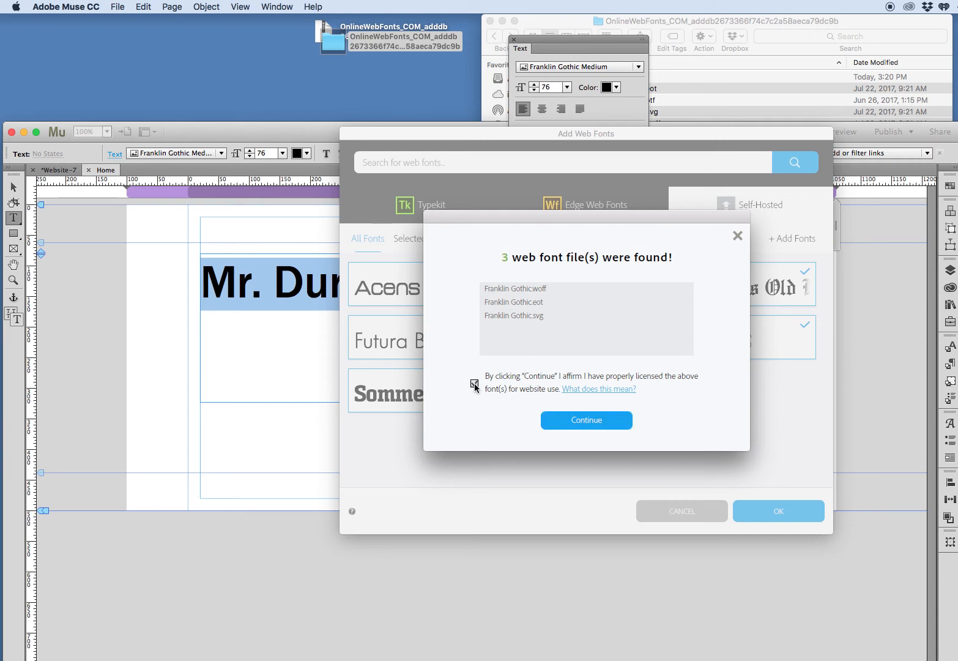
click(603, 423)
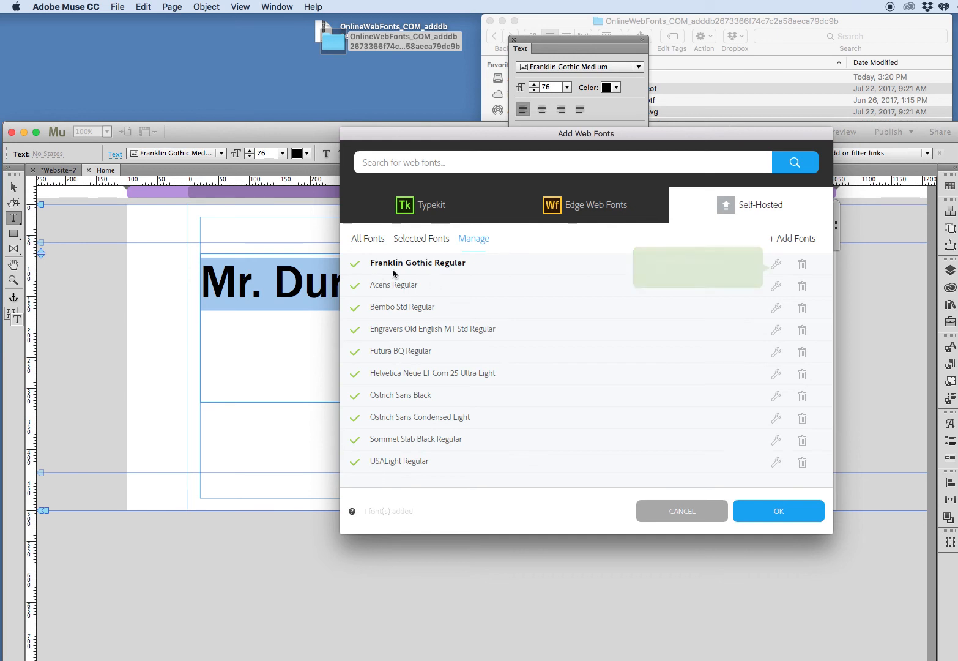
click(779, 512)
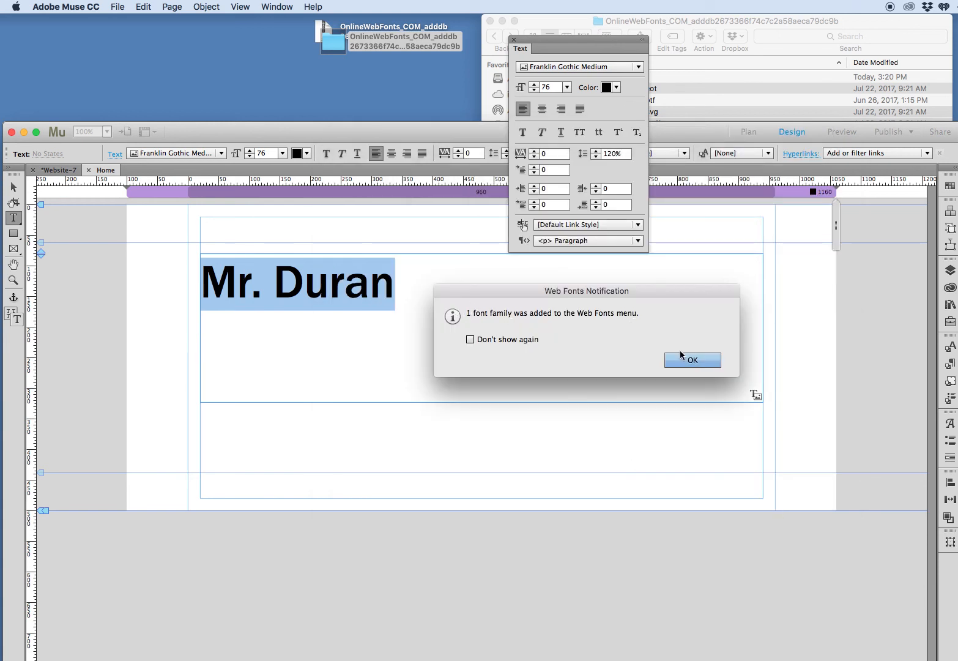
click(692, 360)
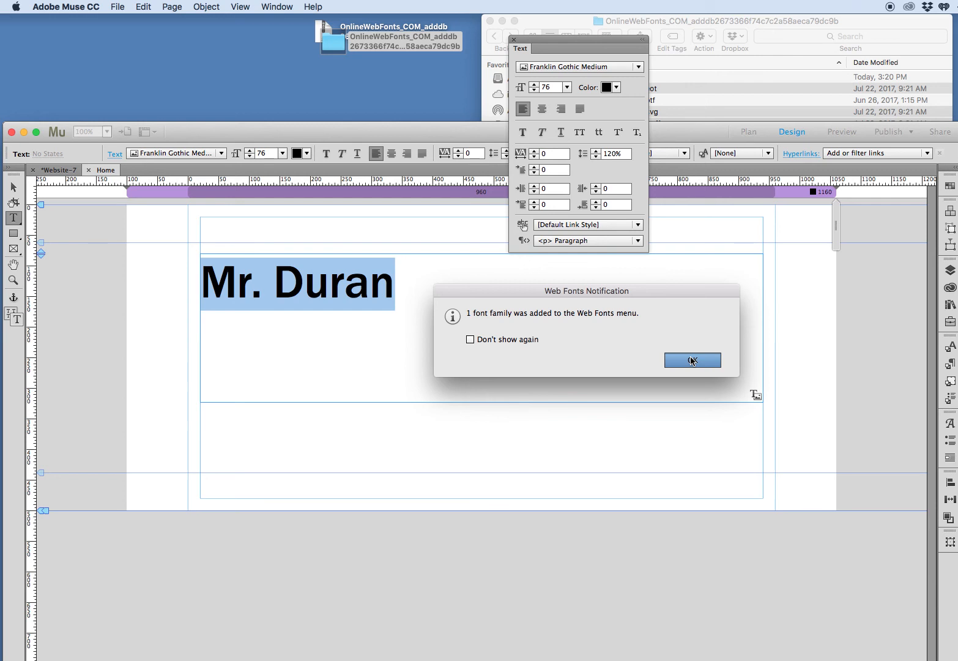
Step: Select the whole heading text and set it in the Franklin Gothic web font, filtering the fonts by "frank"
click(419, 307)
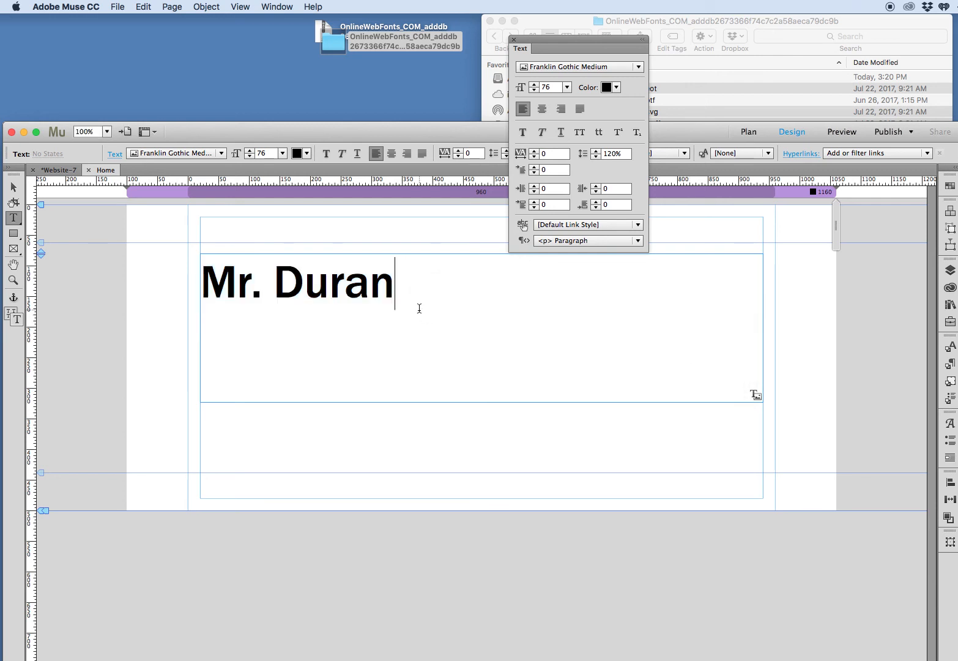
key(super+a)
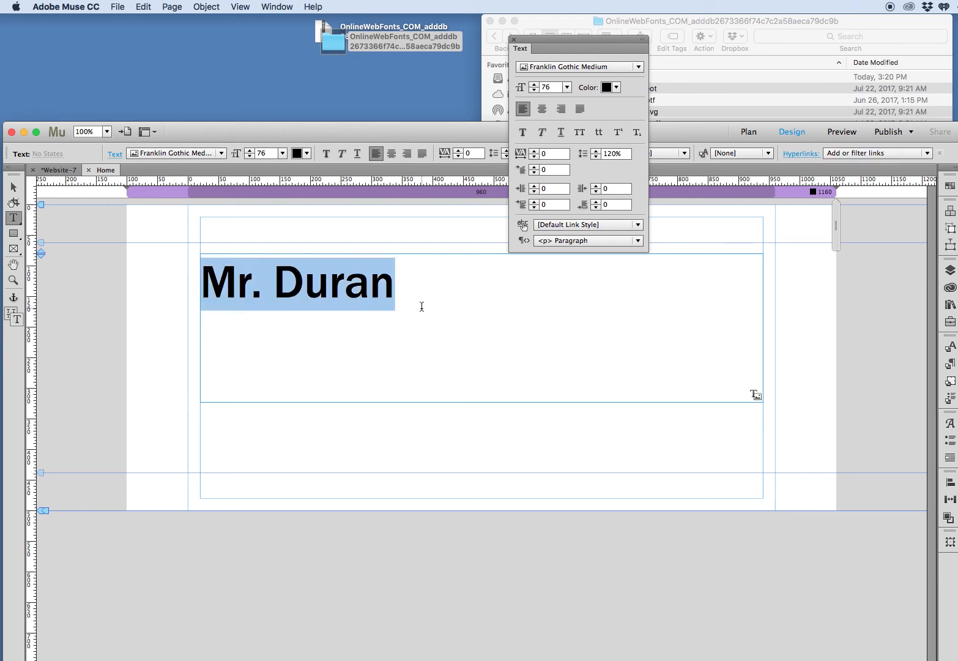
click(616, 66)
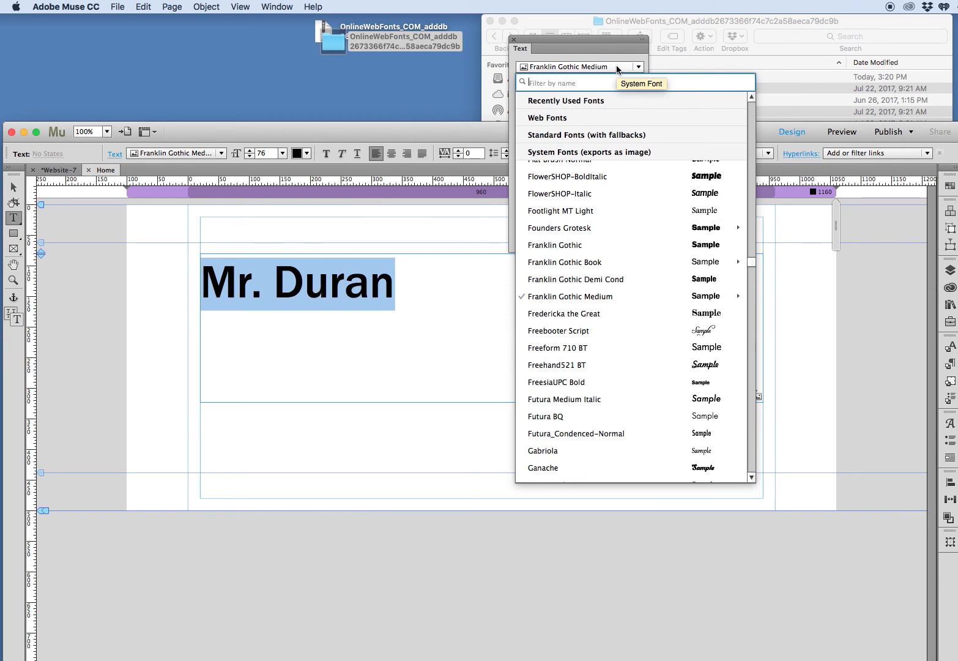
text(frank)
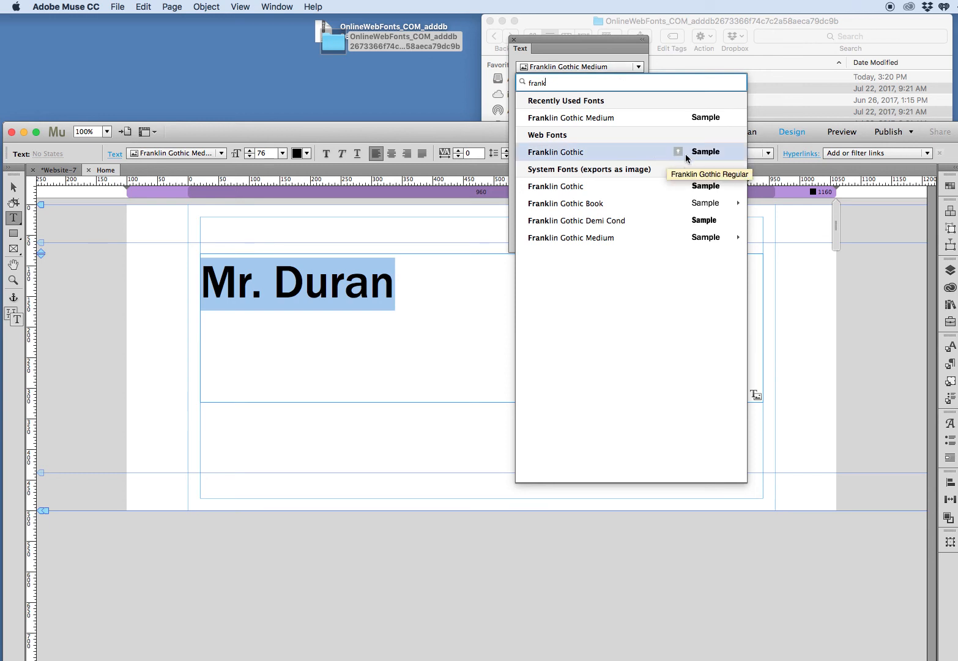
click(553, 157)
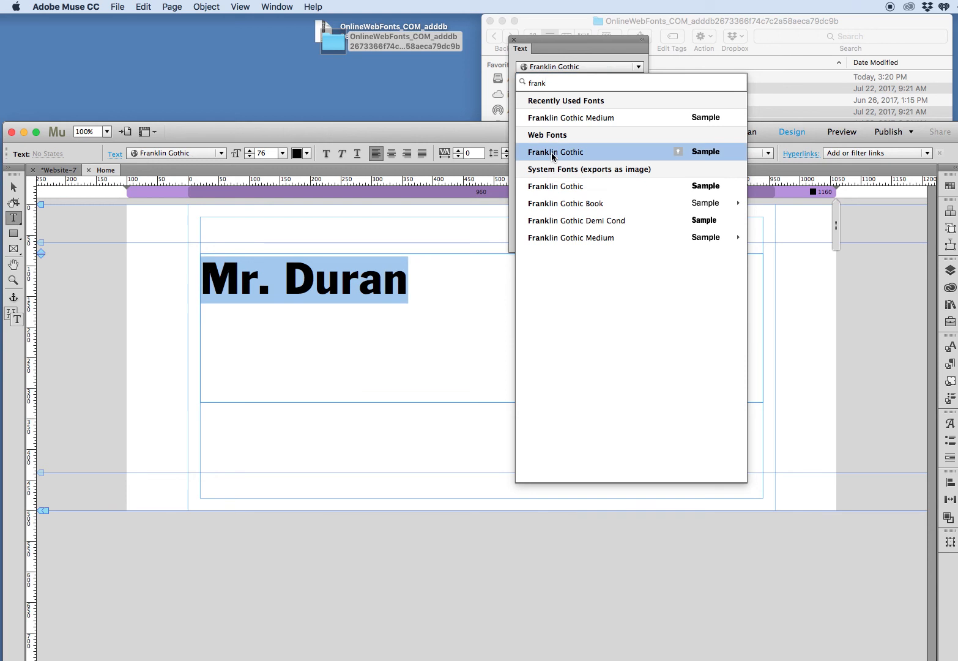
click(552, 152)
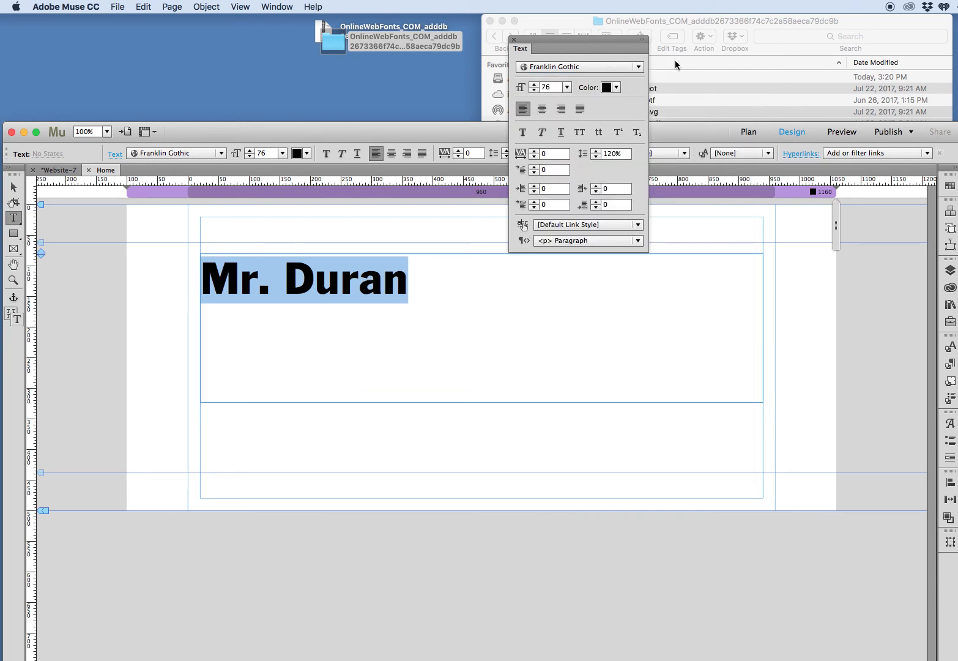
Step: Check how Franklin Gothic is listed among the web fonts and recently used fonts
click(603, 68)
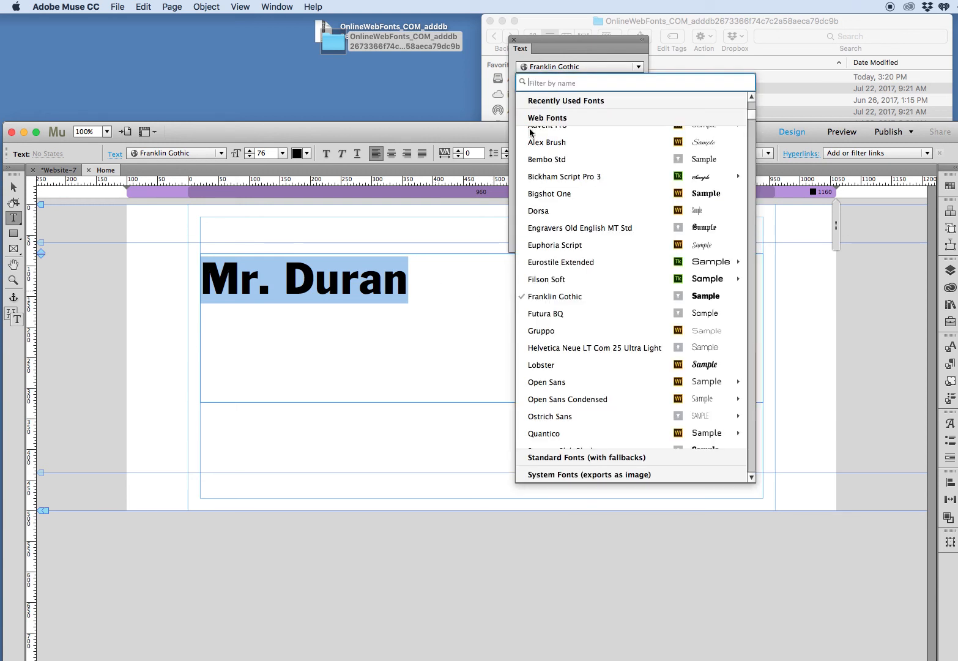
click(549, 66)
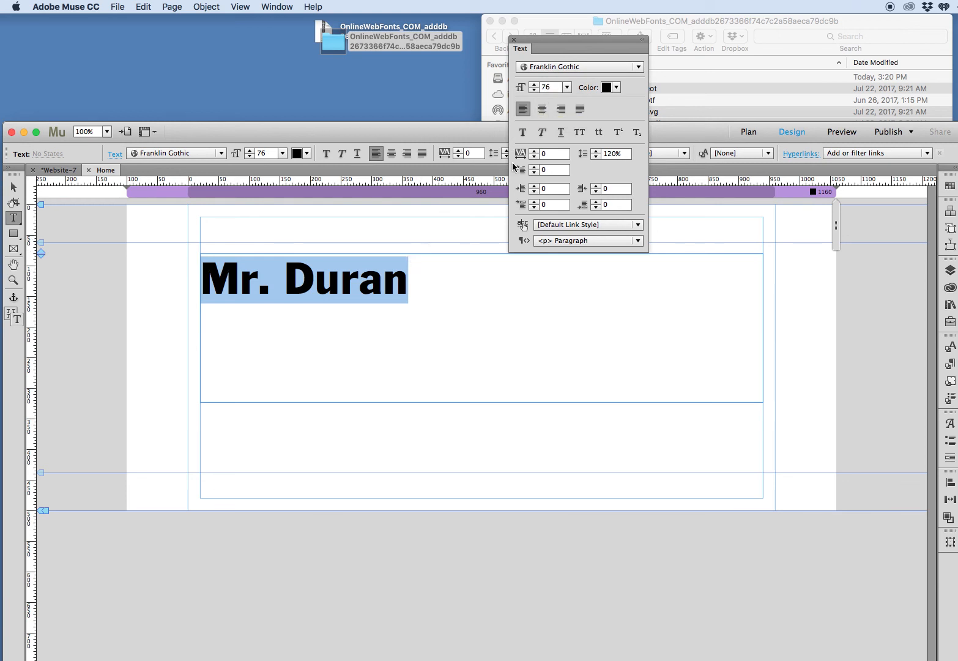
click(595, 71)
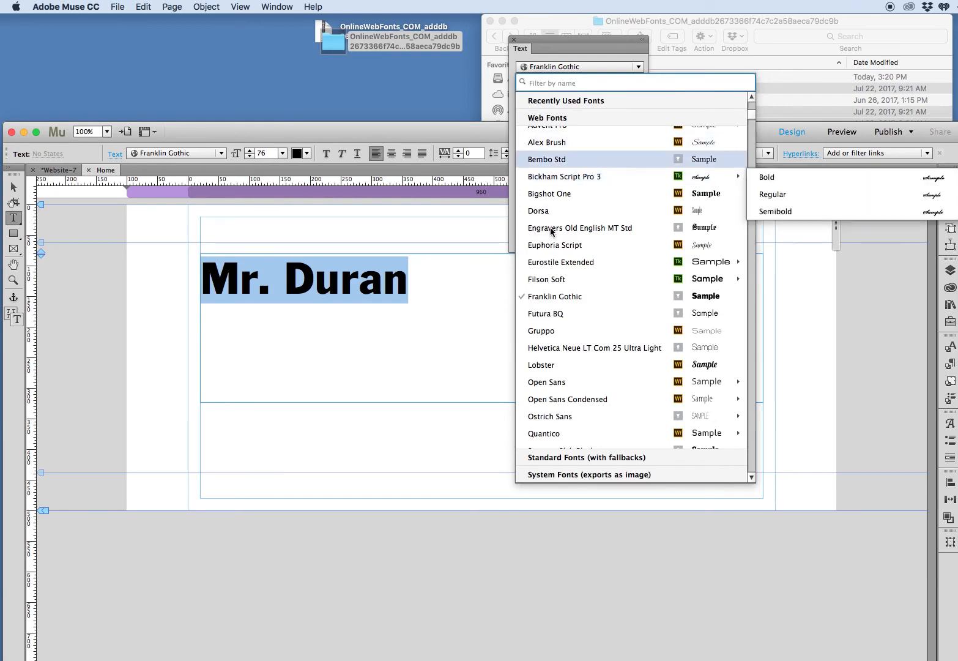
scroll(553, 233, up, 5)
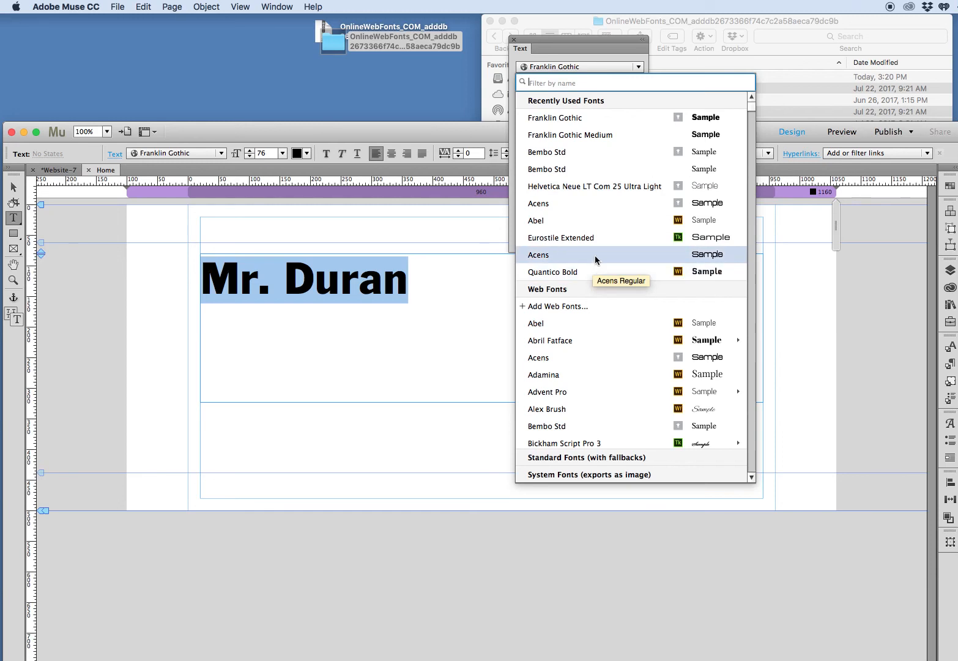
click(576, 121)
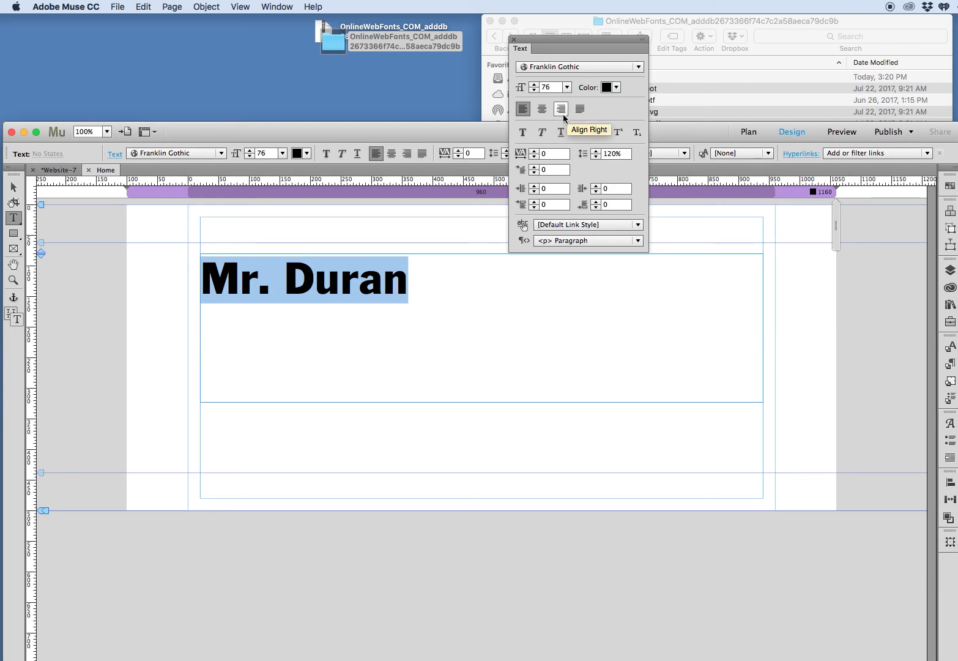
click(222, 153)
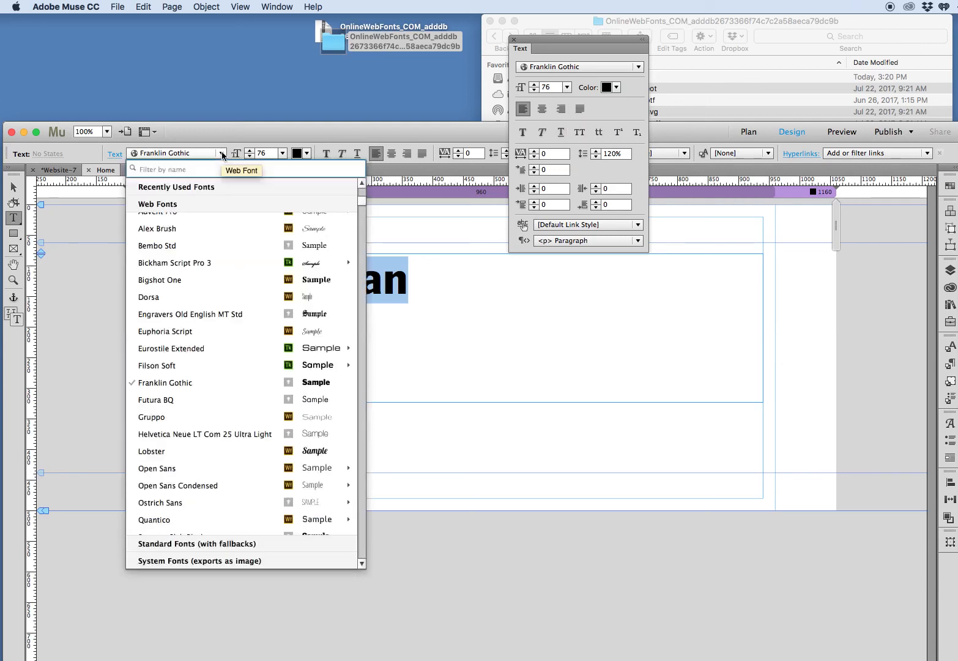
click(404, 288)
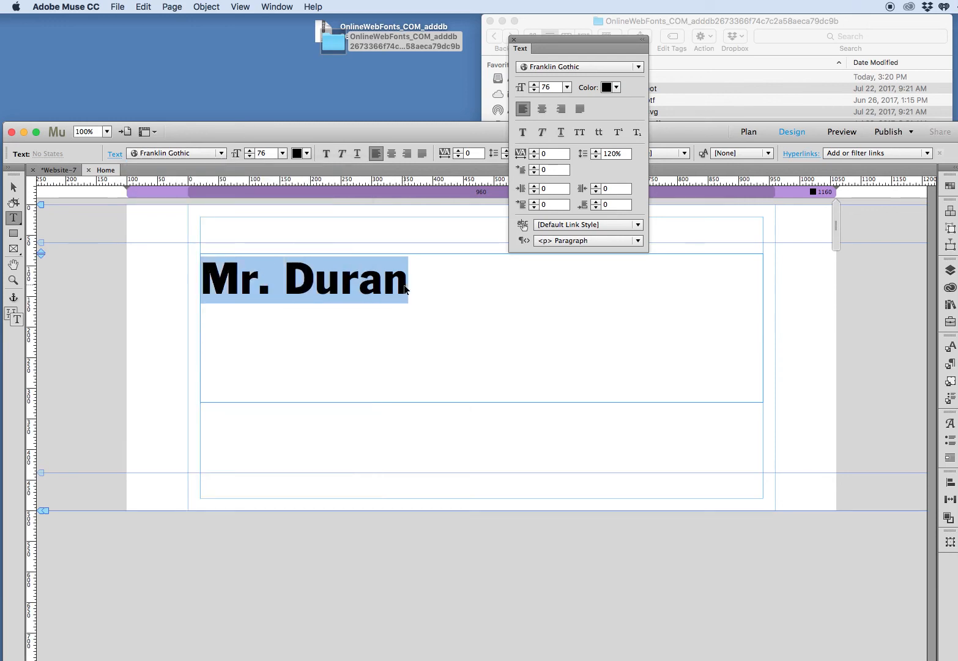
Step: Try bold on the heading text, remove it again and deselect the text
key(super+b)
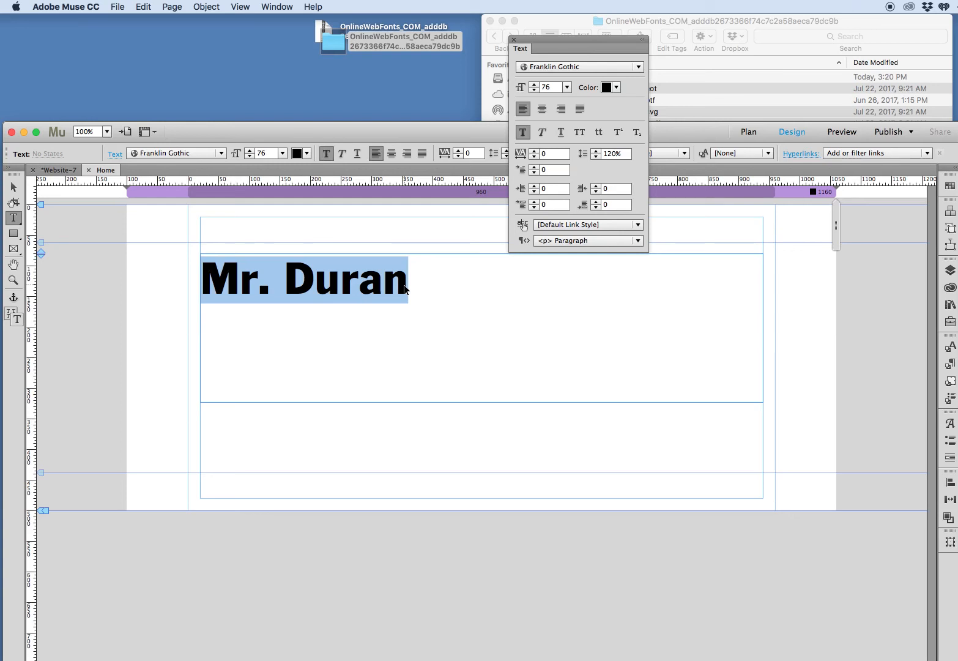
key(super+b)
click(443, 285)
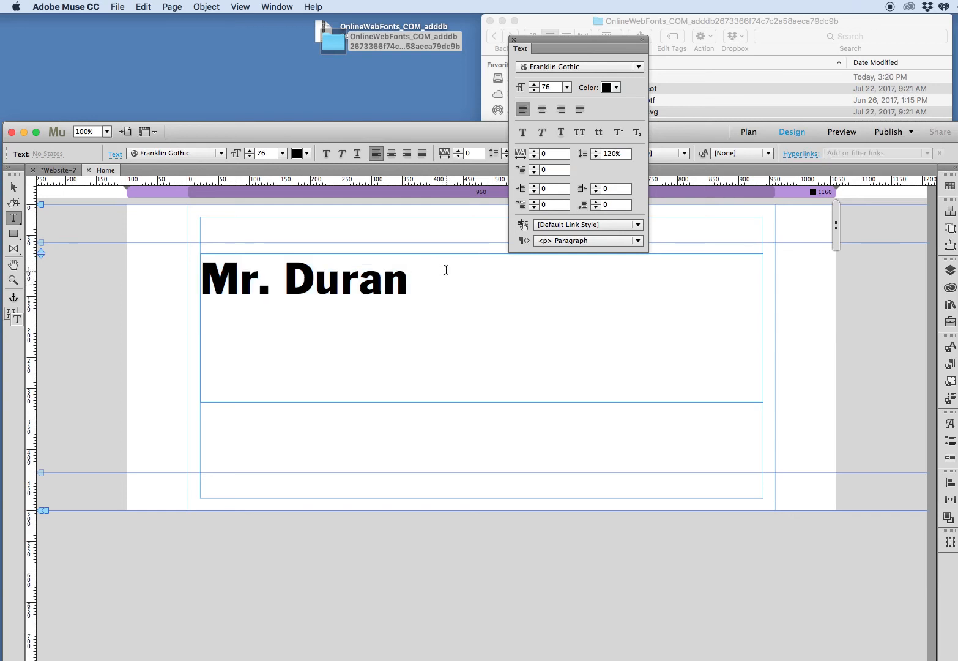
Step: Preview the page in Firefox, check whether the heading can be selected as live text, and close the preview
key(super+shift+e)
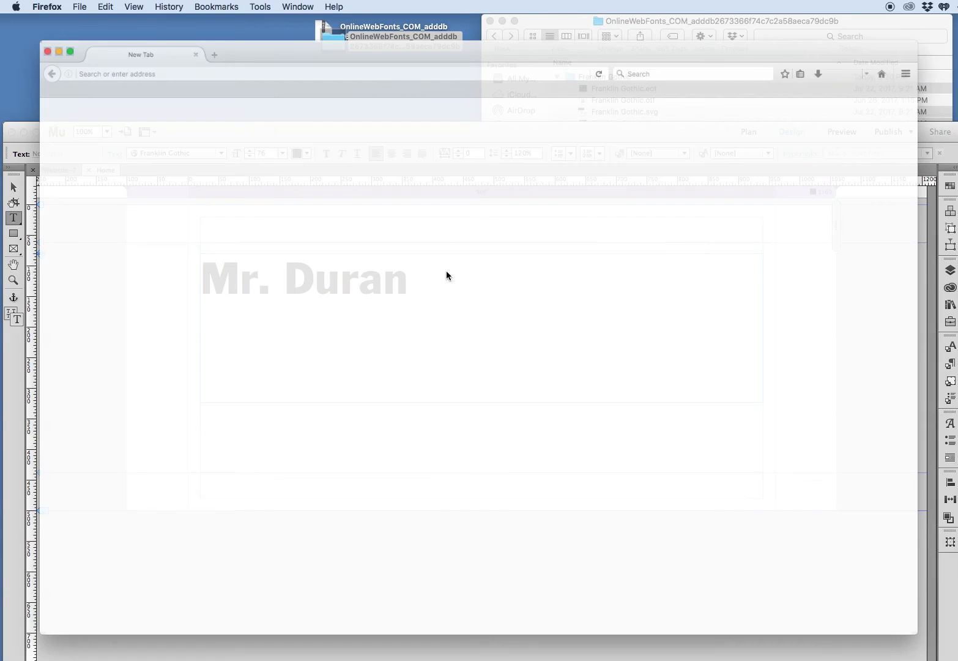
drag(411, 161, 195, 140)
click(195, 141)
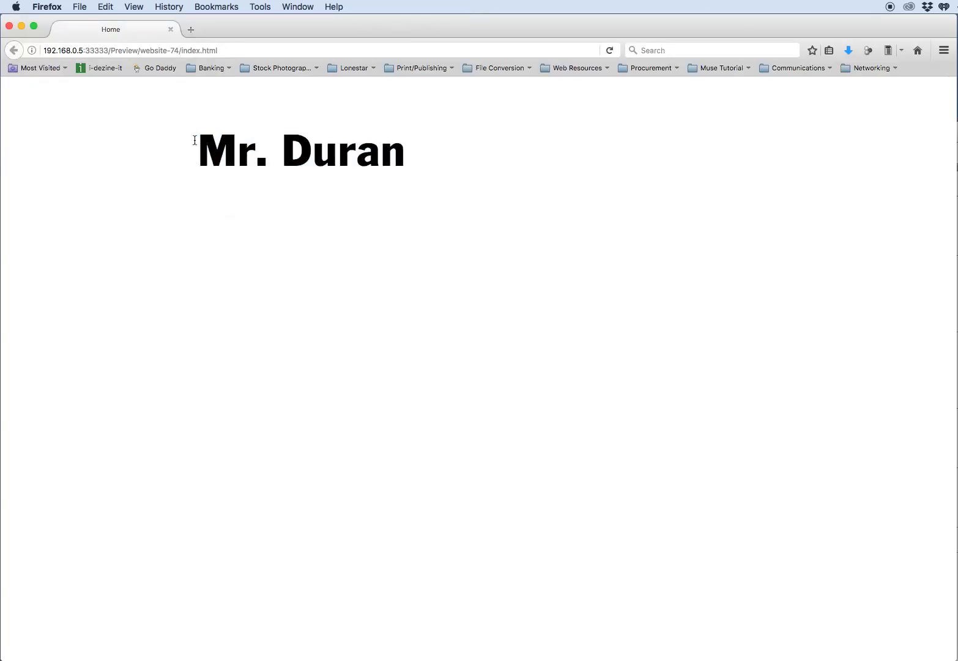
drag(409, 159, 237, 153)
click(222, 214)
key(super+w)
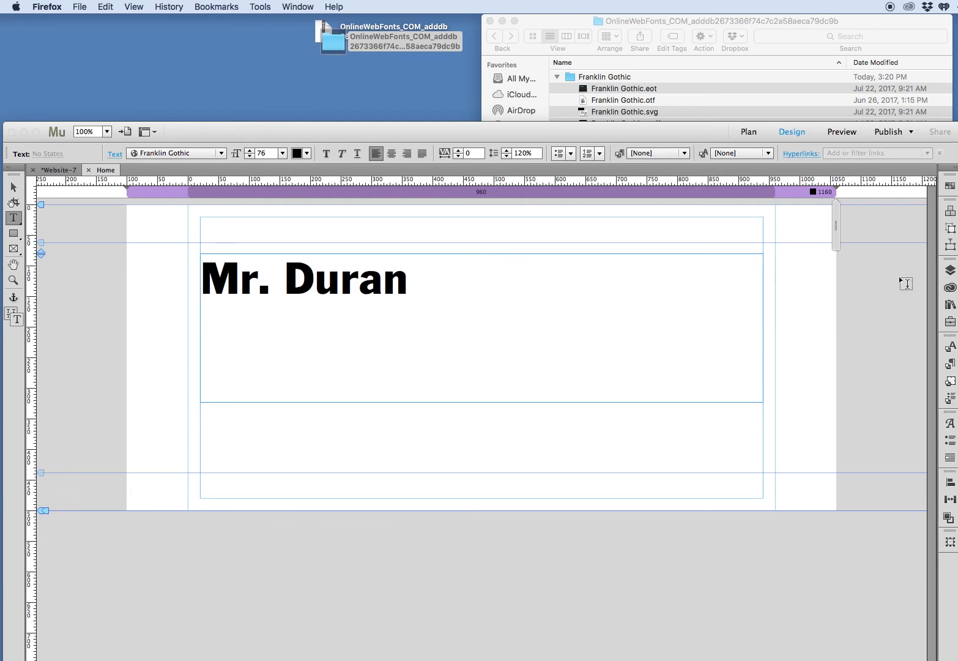